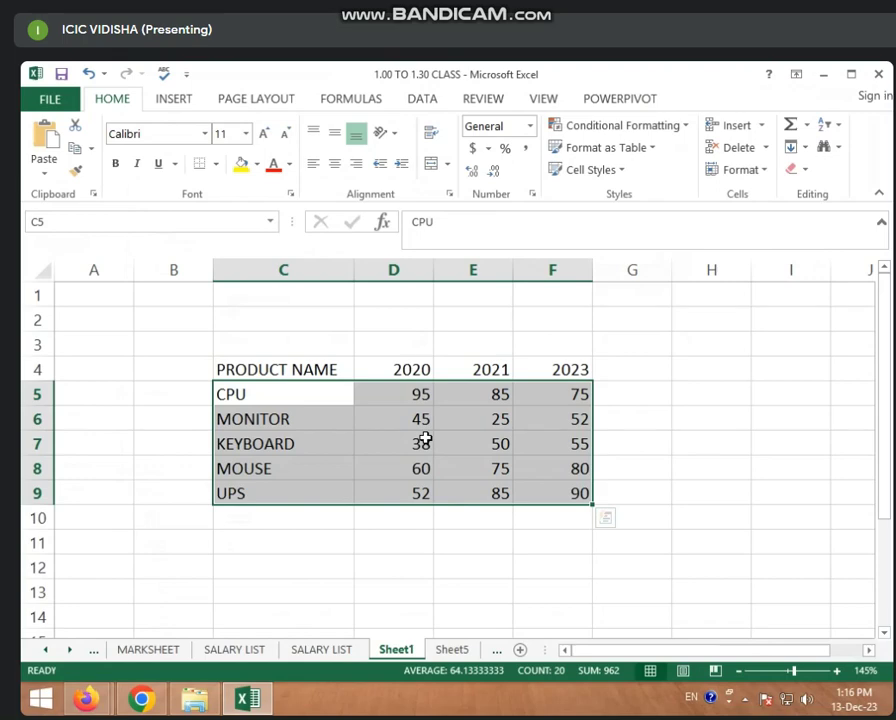
Insert a Clustered Column chart from Recommended Charts for the product table.
left_click(170, 99)
left_click(358, 166)
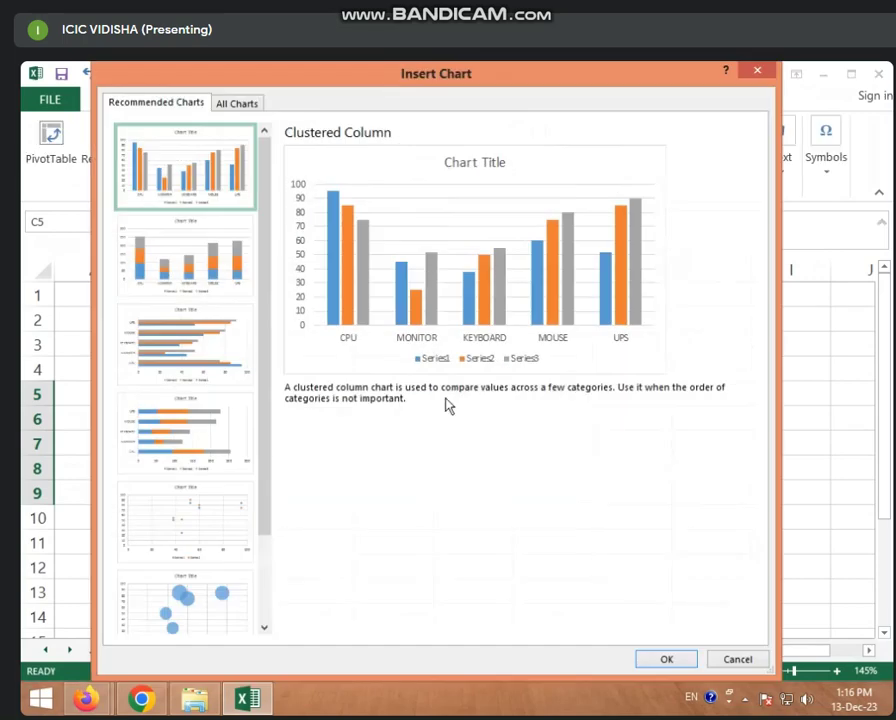
left_click(664, 658)
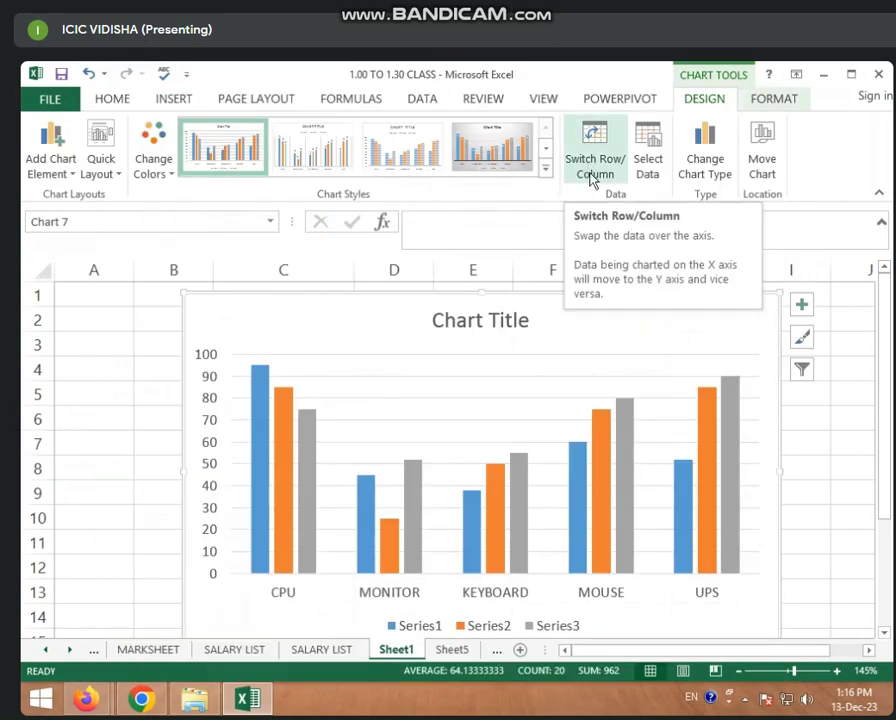
Exclude CPU and MONITOR from the chart's axis categories in Select Data.
left_click(648, 165)
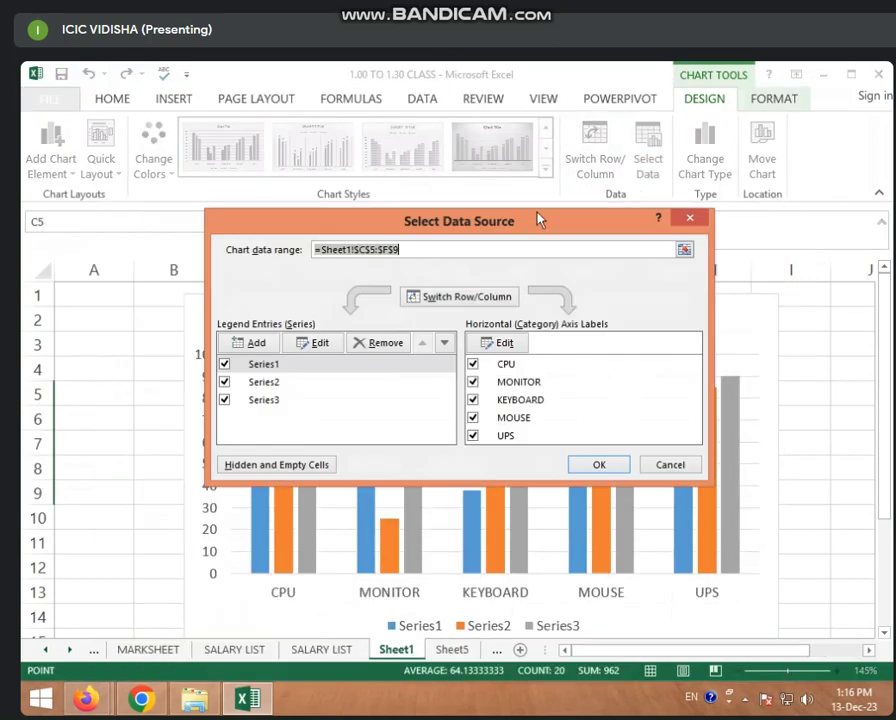
left_click_drag(516, 221, 536, 204)
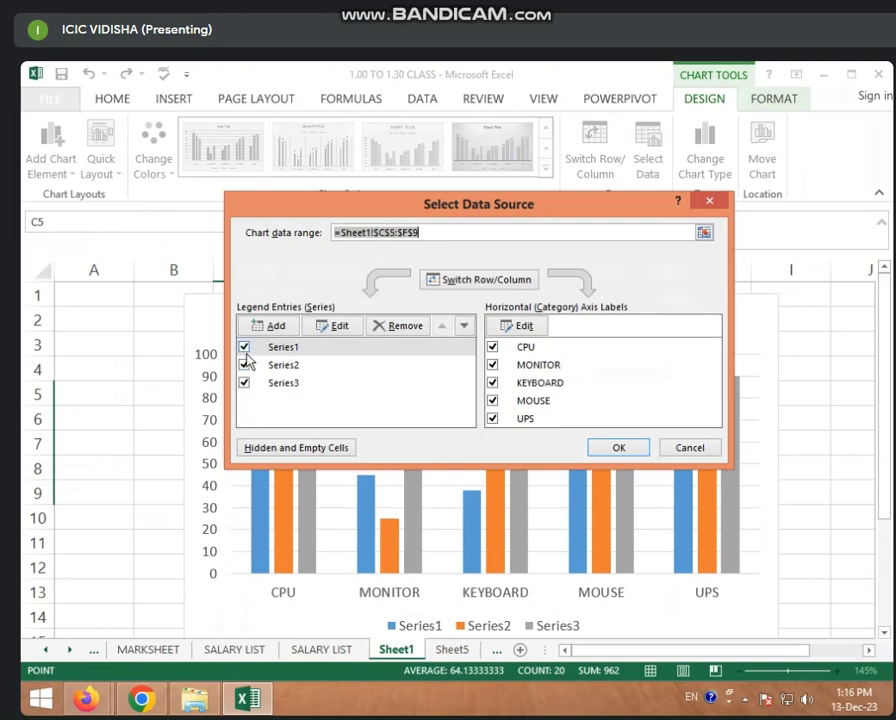
left_click(492, 347)
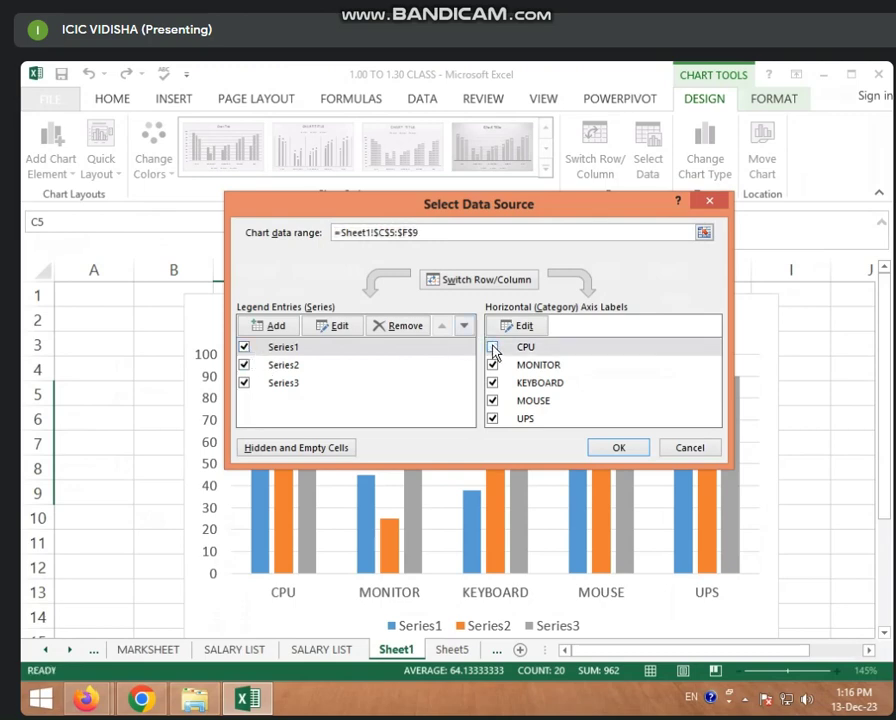
left_click(492, 365)
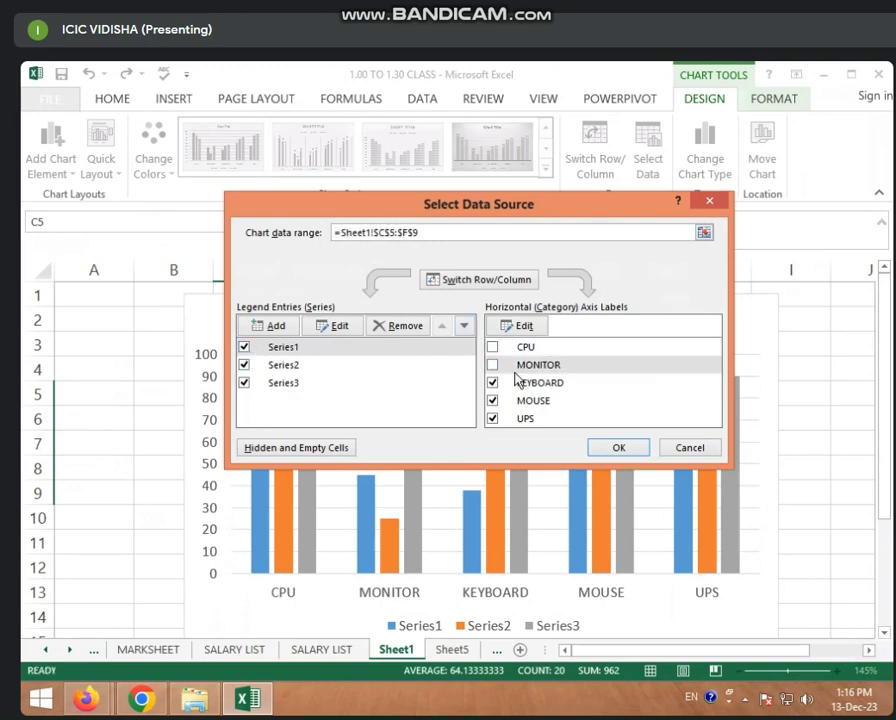
left_click(617, 449)
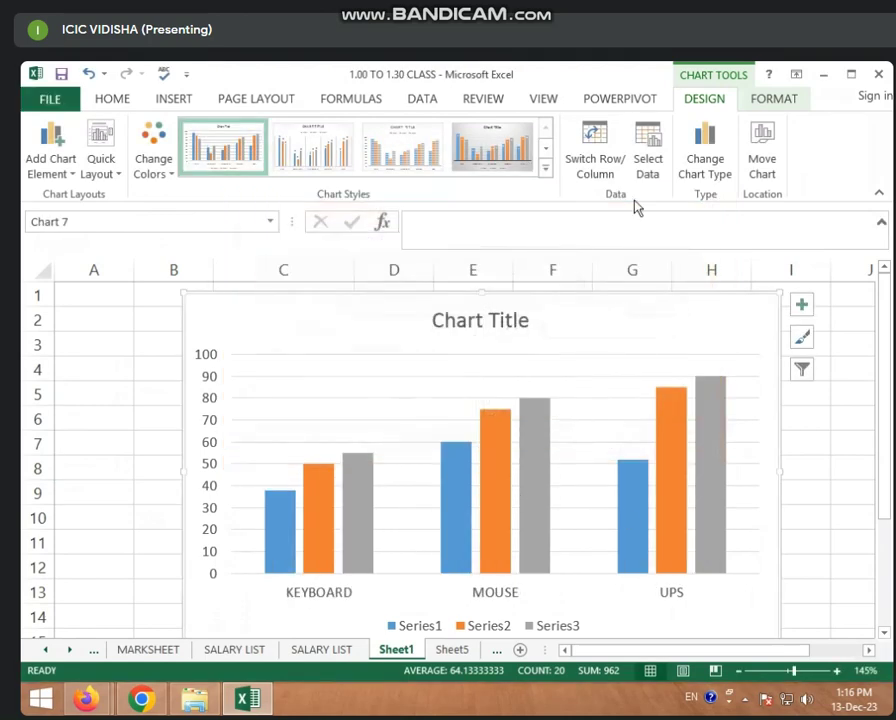
Hide Series1 and Series2 so the chart shows only Series3.
left_click(643, 170)
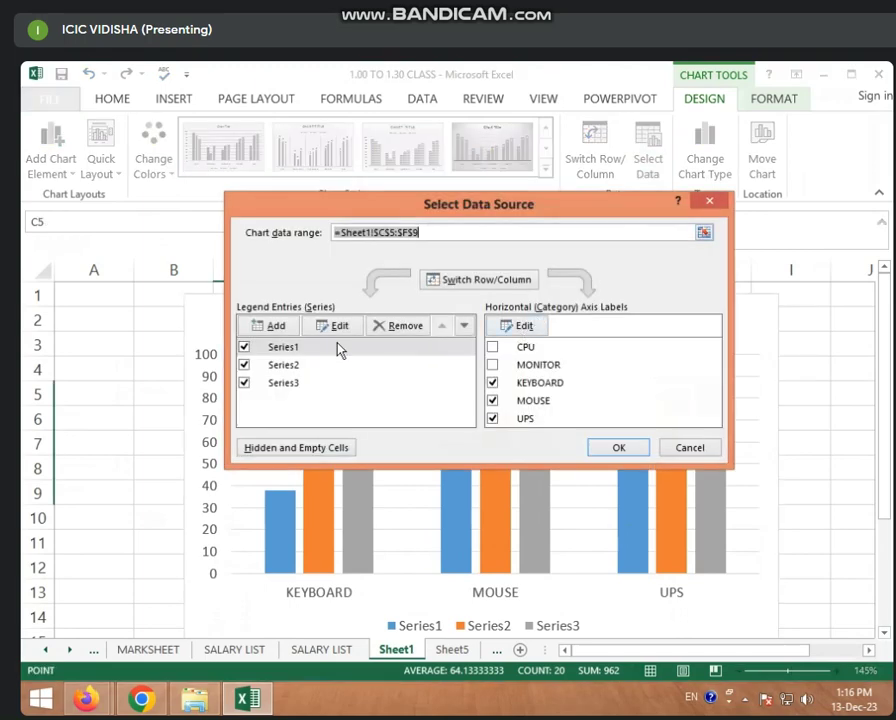
left_click(245, 347)
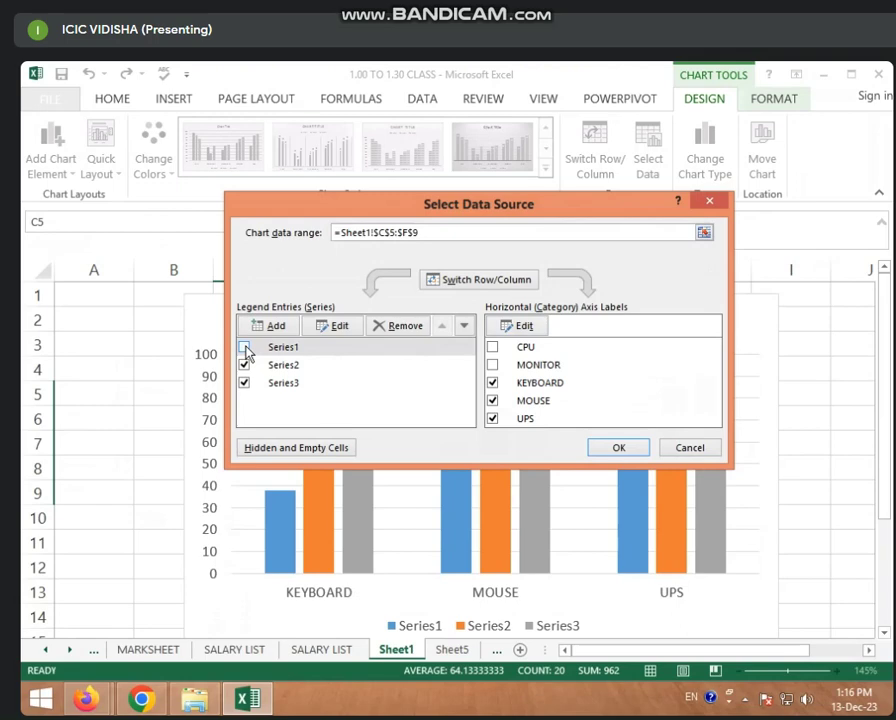
left_click(245, 365)
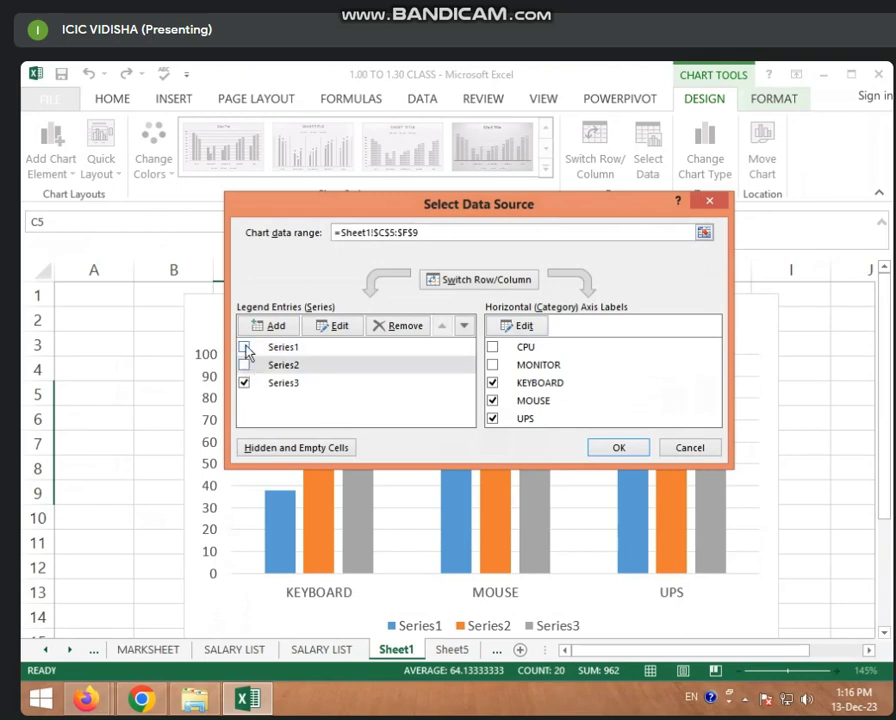
left_click(612, 451)
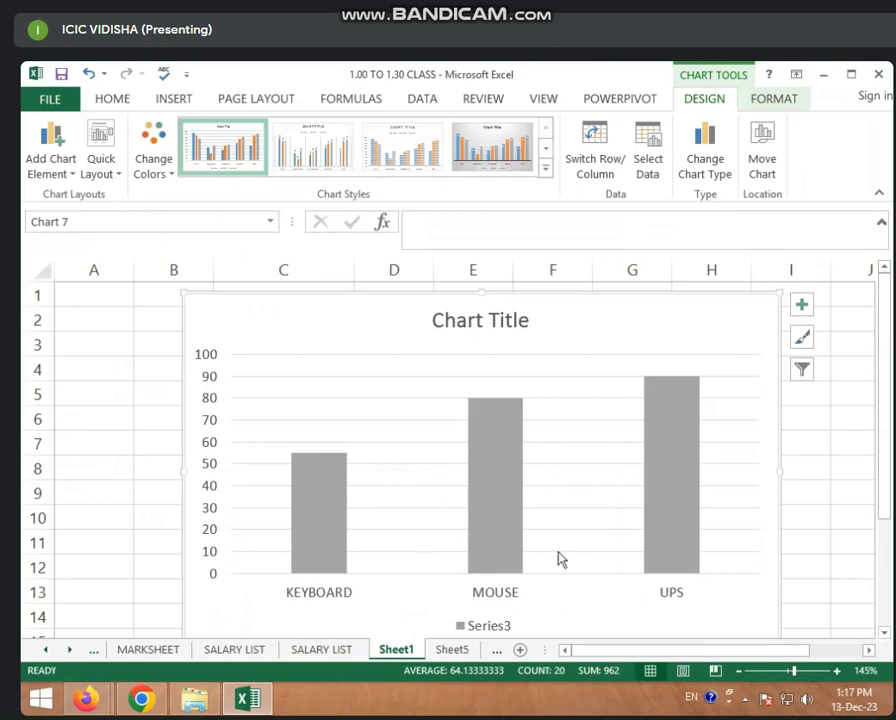
Restore Series1, Series2, CPU and MONITOR so the chart shows the full data.
left_click(645, 145)
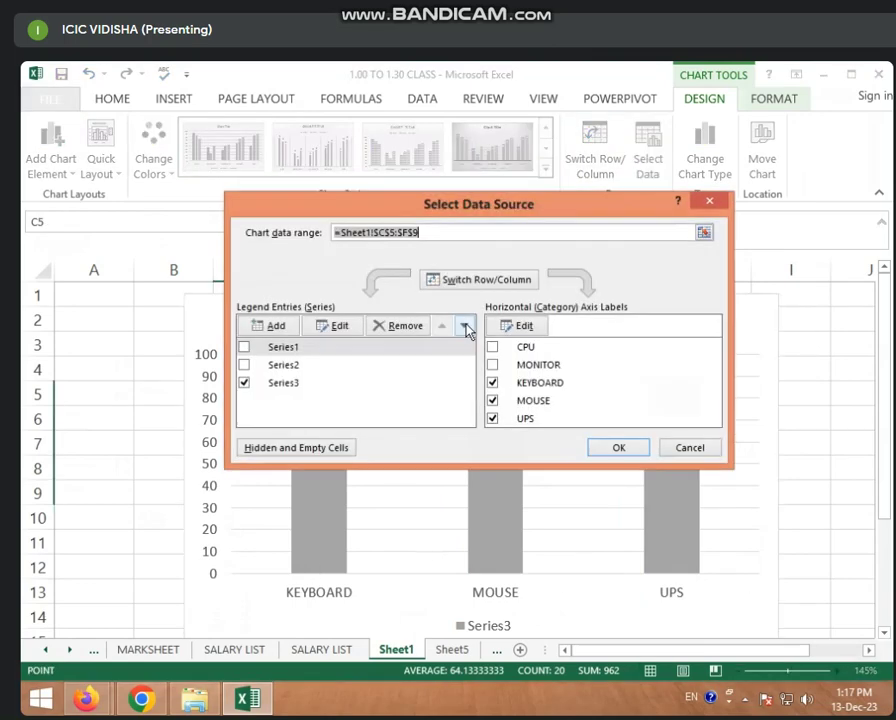
left_click(286, 349)
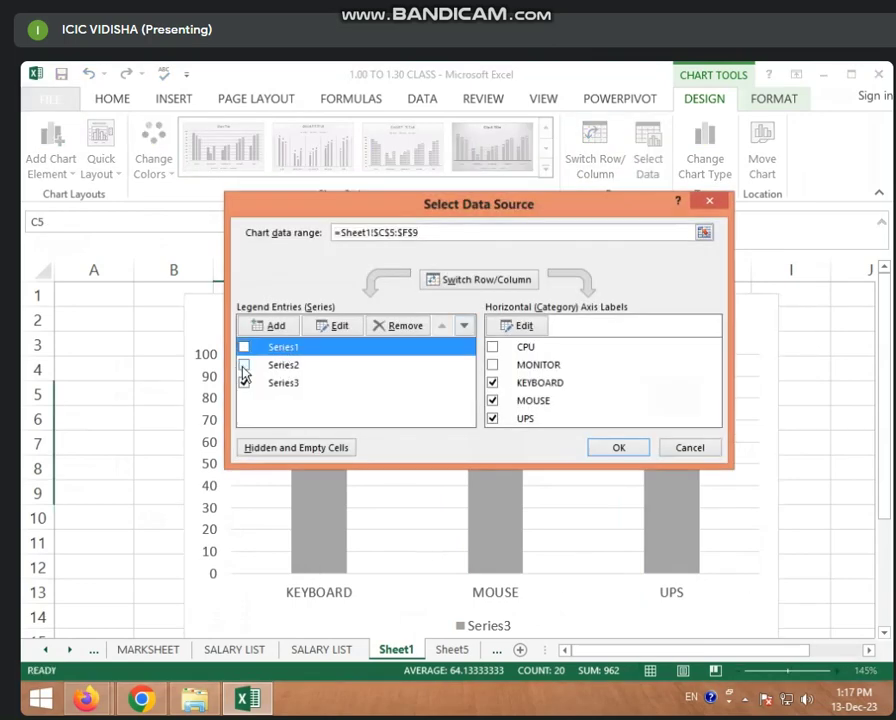
left_click(244, 365)
left_click(244, 347)
left_click(492, 347)
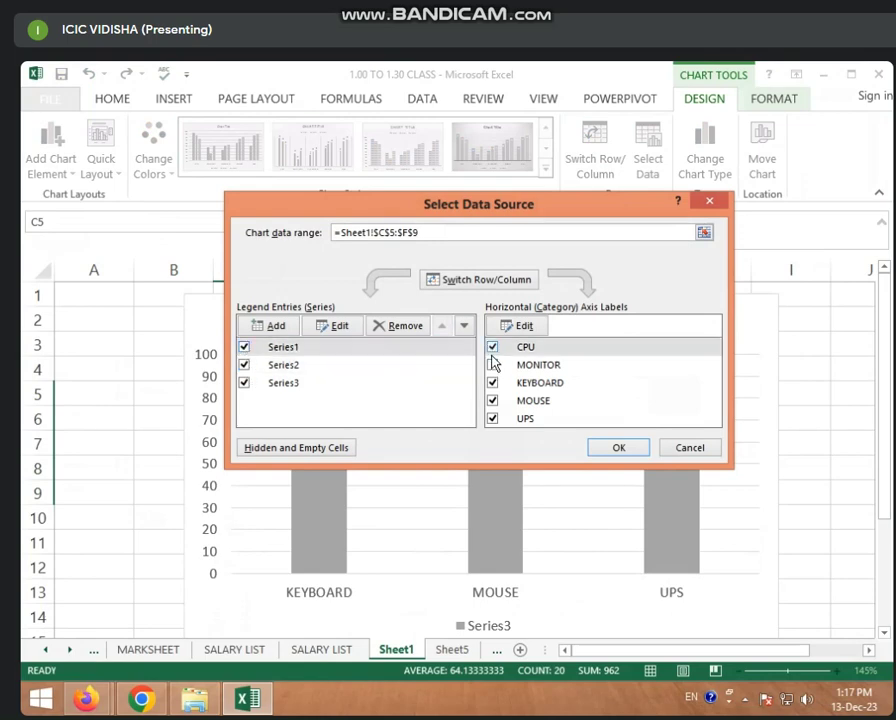
left_click(492, 365)
left_click(612, 448)
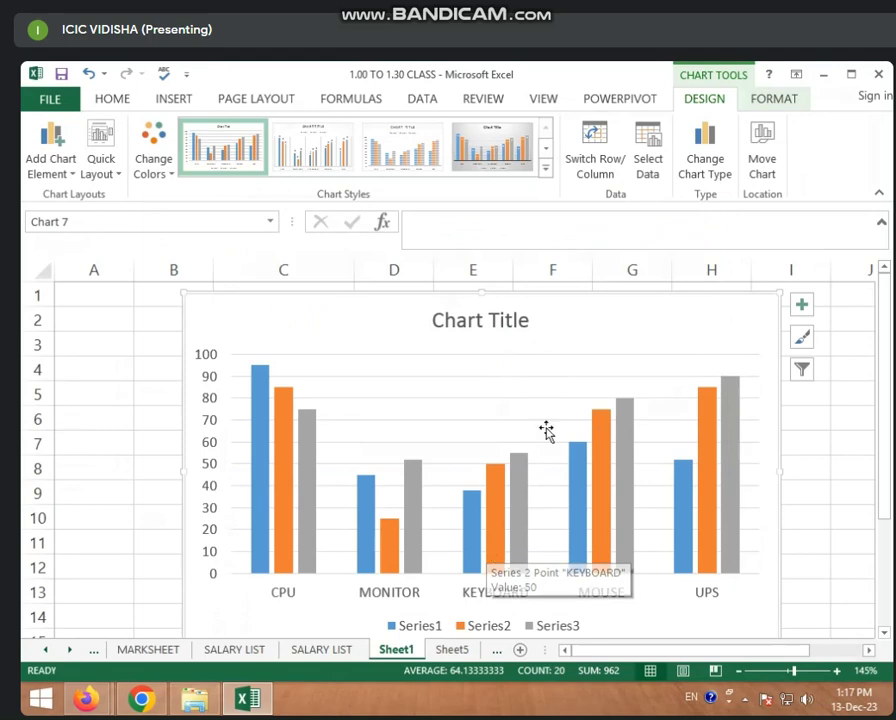
Bring up the Change Chart Type dialog on All Charts for the column chart.
left_click(715, 176)
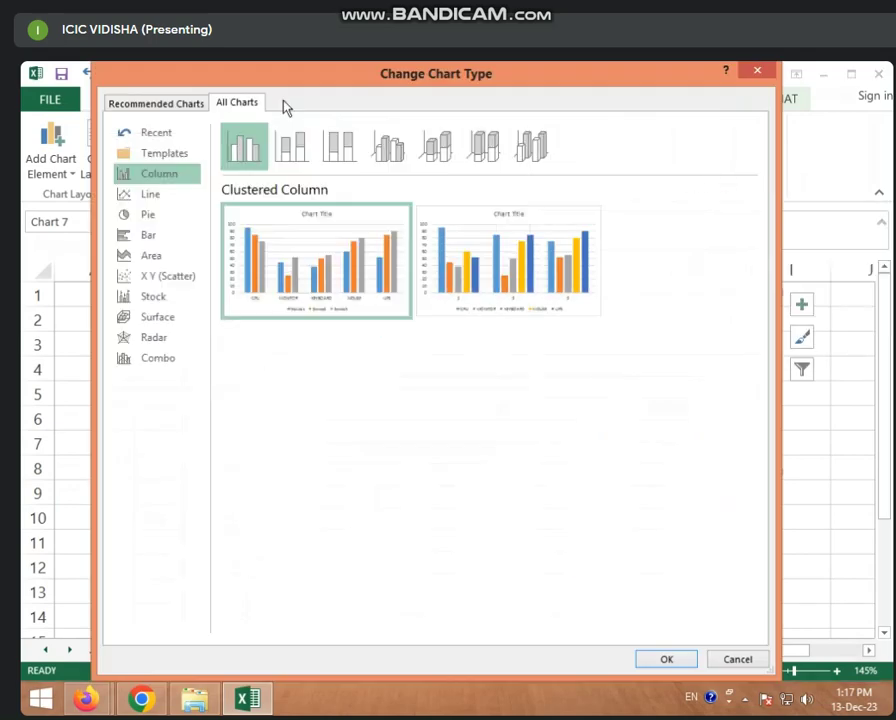
left_click(756, 73)
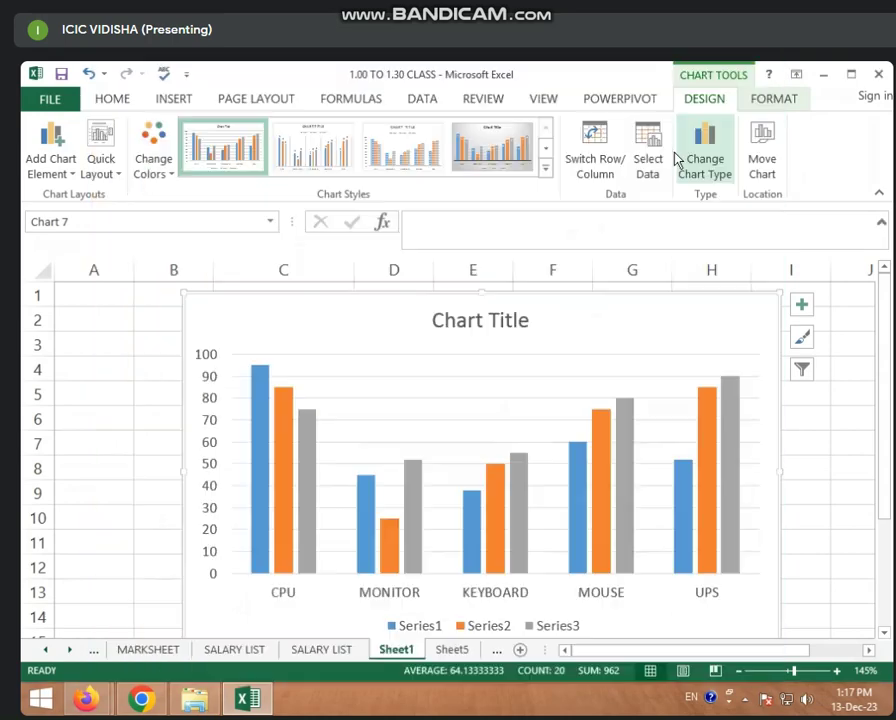
left_click(175, 99)
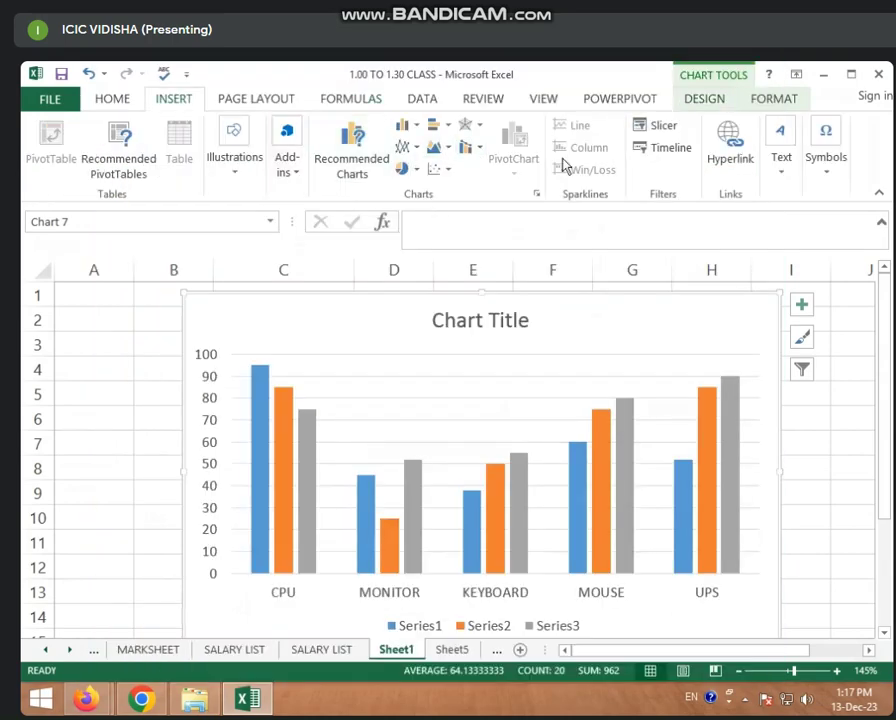
left_click(772, 99)
left_click(708, 99)
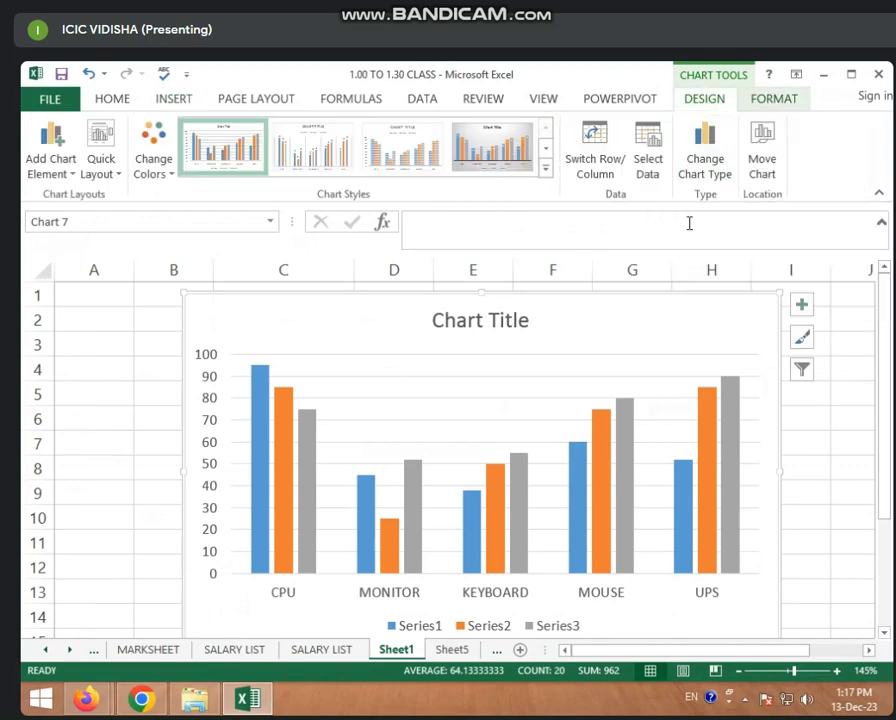
left_click(712, 170)
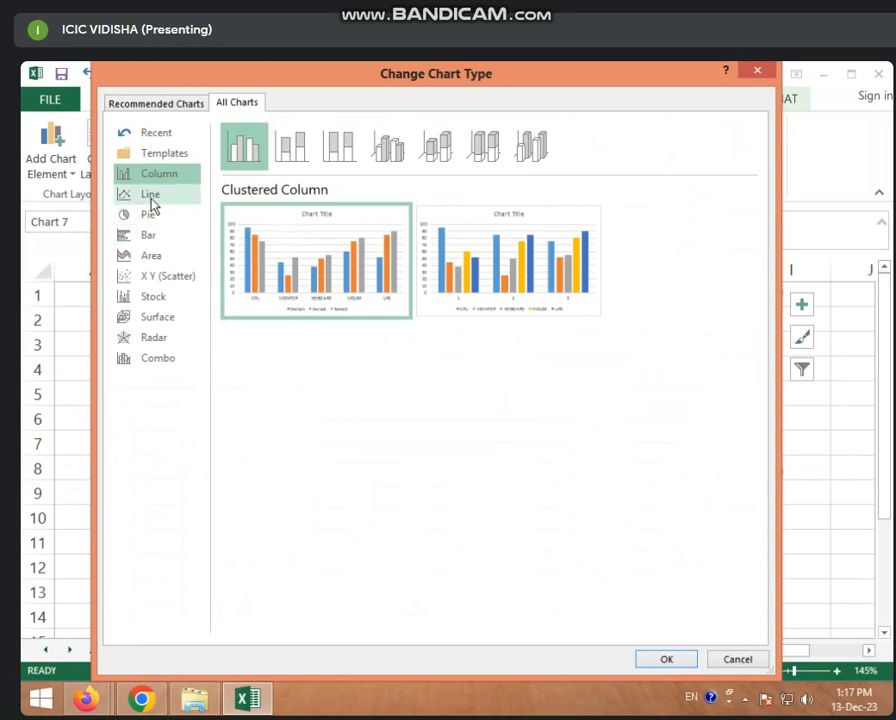
Convert the chart to a Line chart of the three series across five products.
left_click(151, 198)
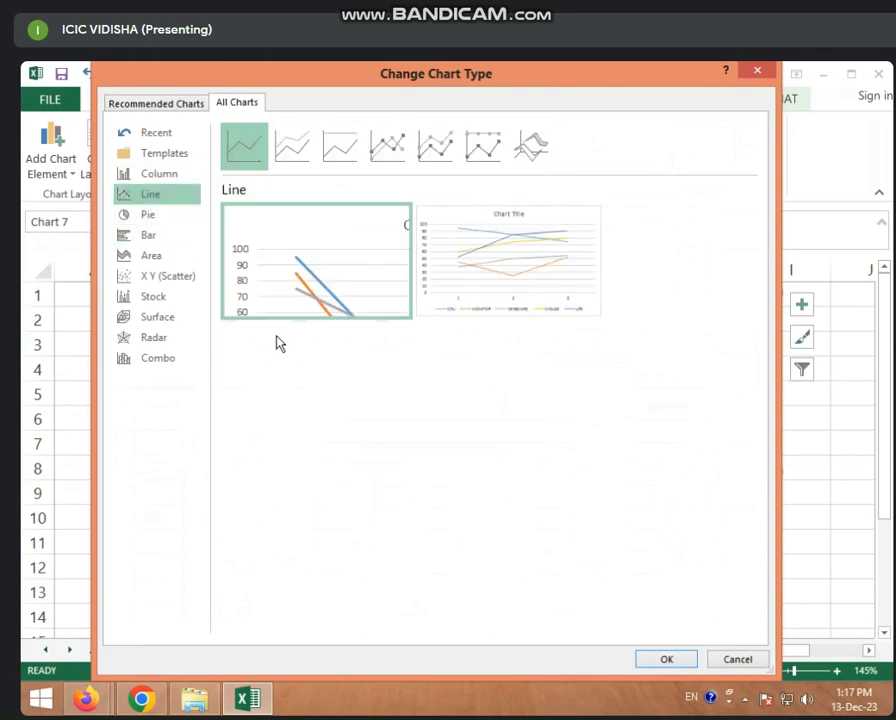
left_click(660, 660)
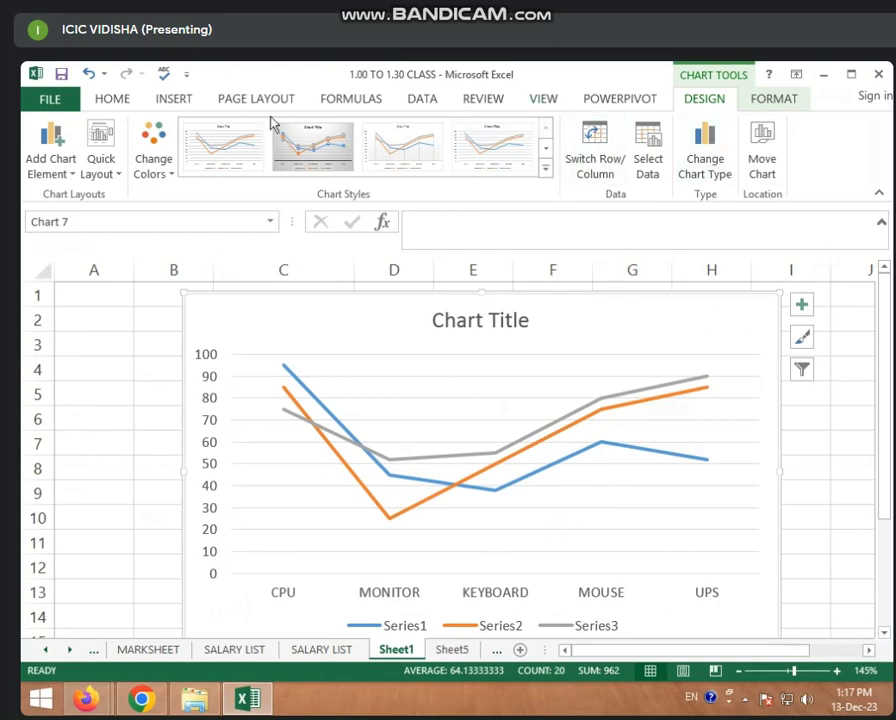
Change the chart to a Pie chart slicing CPU, MONITOR, KEYBOARD, MOUSE and UPS.
left_click(716, 170)
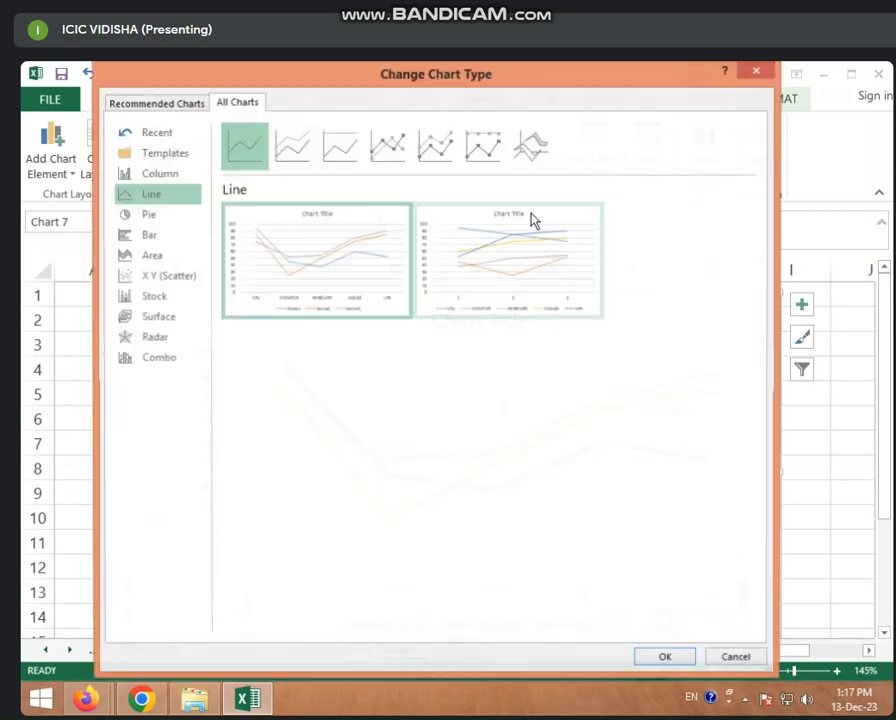
left_click(150, 217)
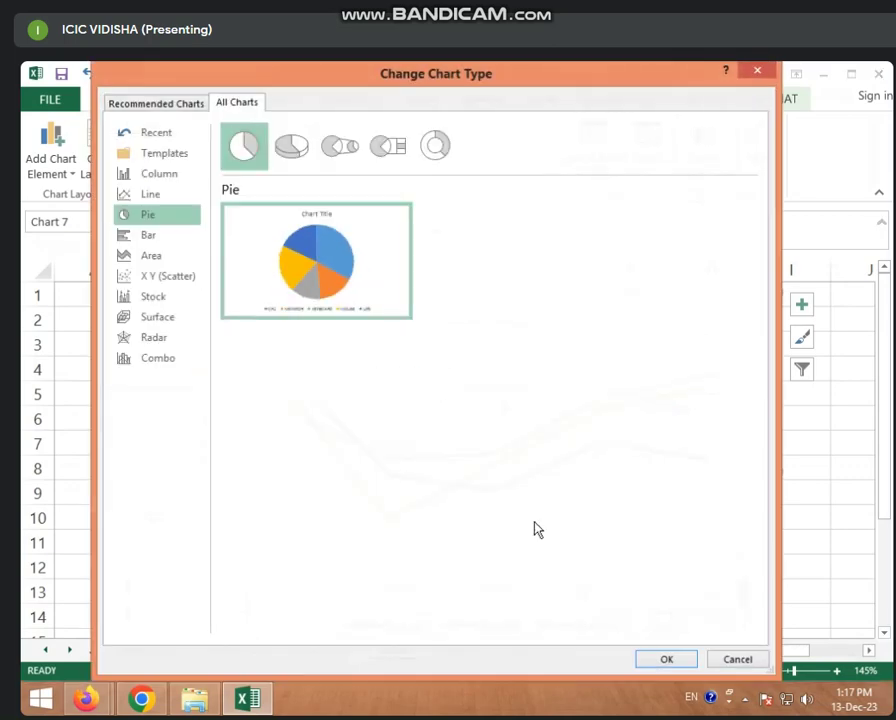
left_click(668, 664)
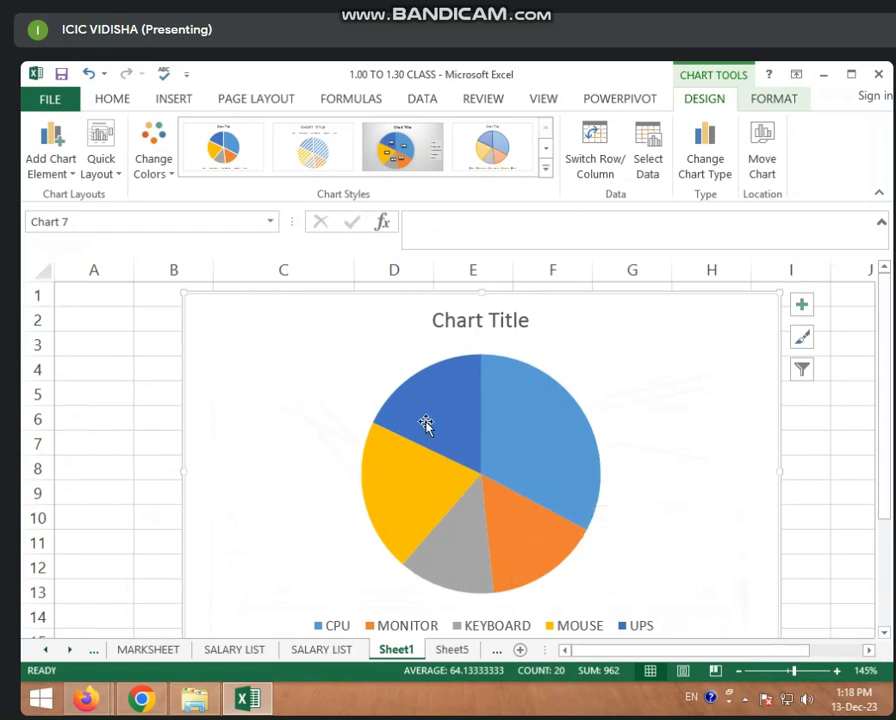
left_click(710, 166)
Try a Stacked Column version of the chart.
left_click(170, 174)
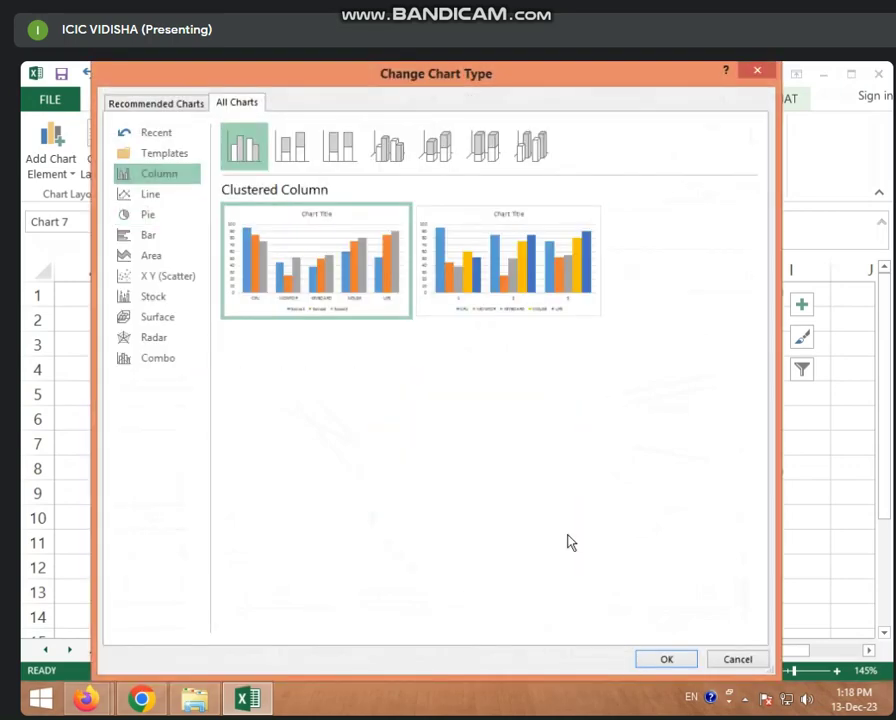
left_click(650, 660)
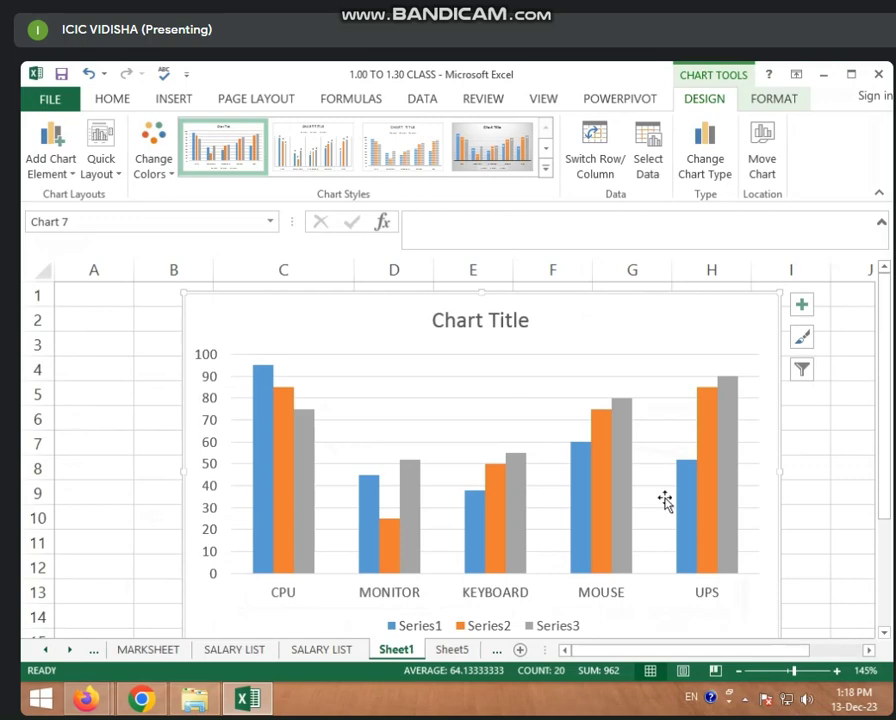
left_click(720, 165)
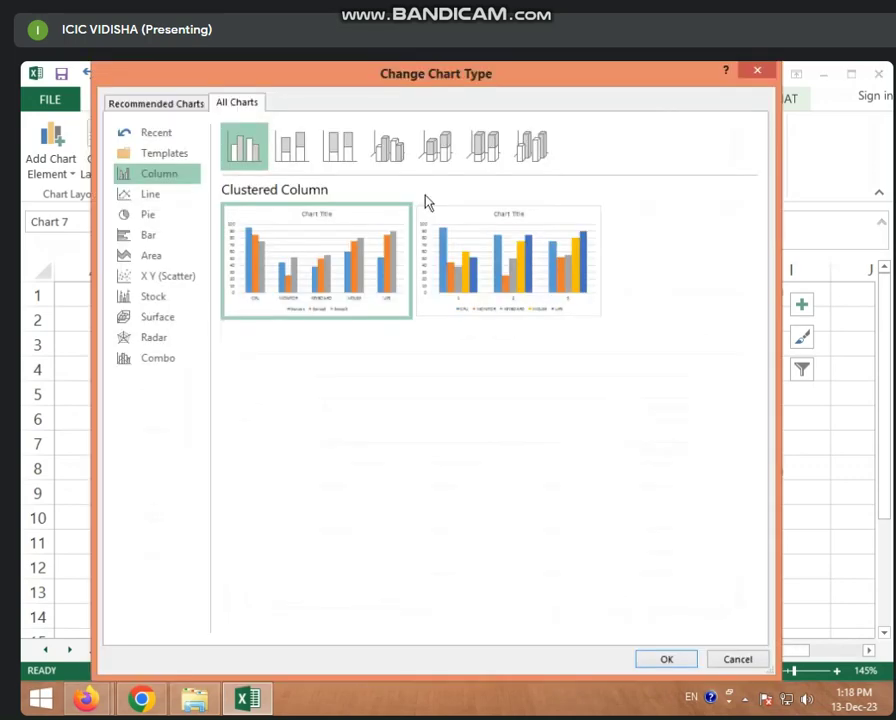
left_click(302, 155)
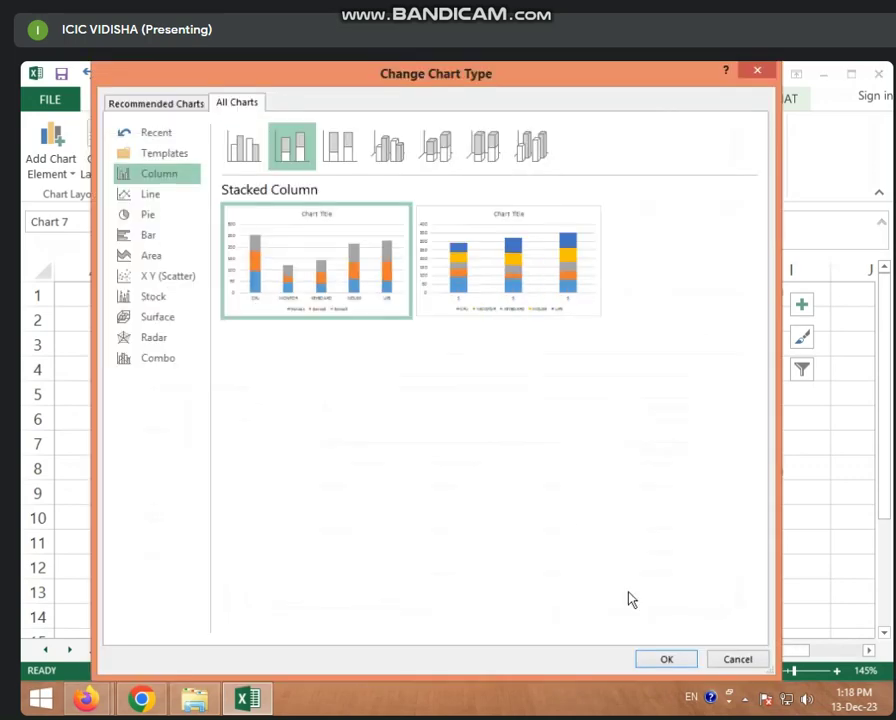
left_click(662, 660)
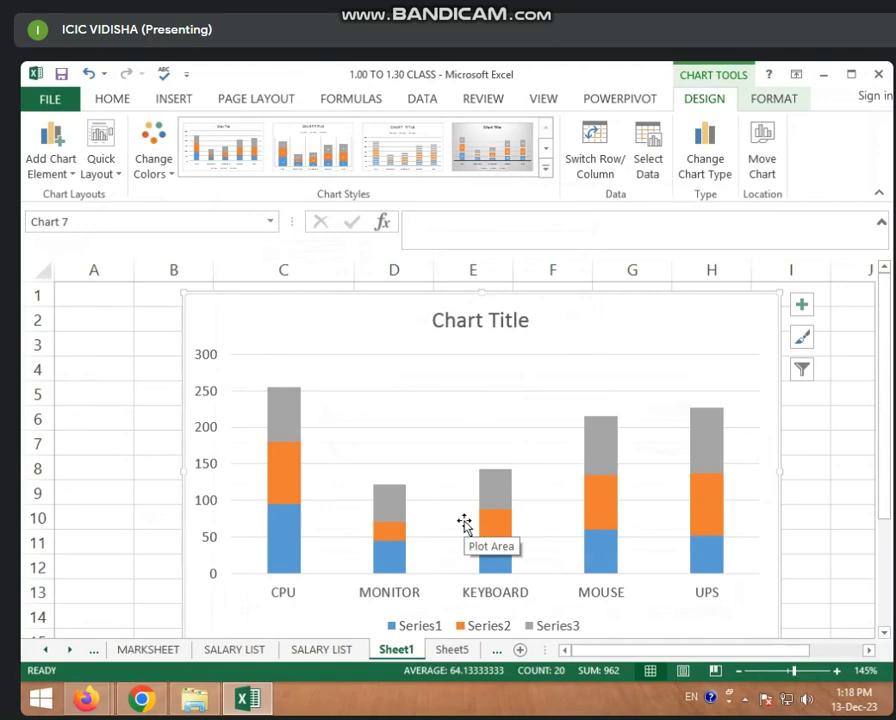
Switch the chart back to Clustered Column.
left_click(704, 160)
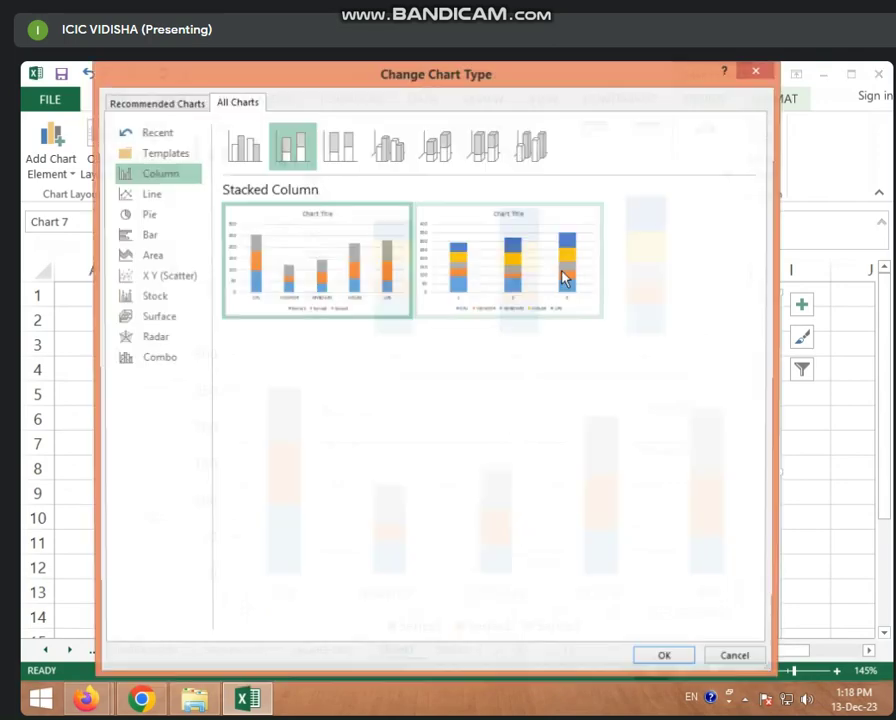
left_click(256, 150)
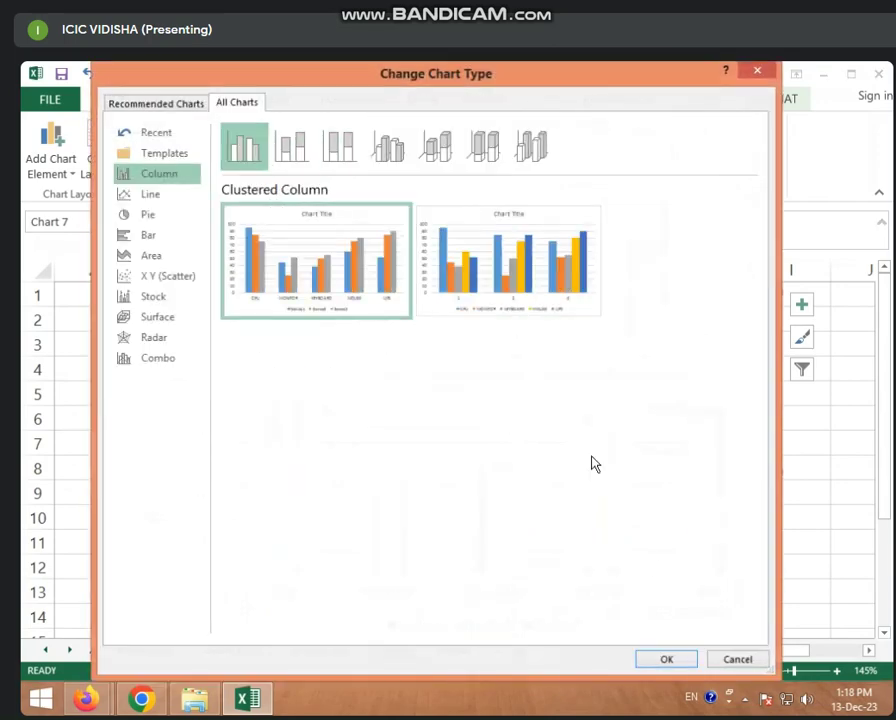
left_click(674, 664)
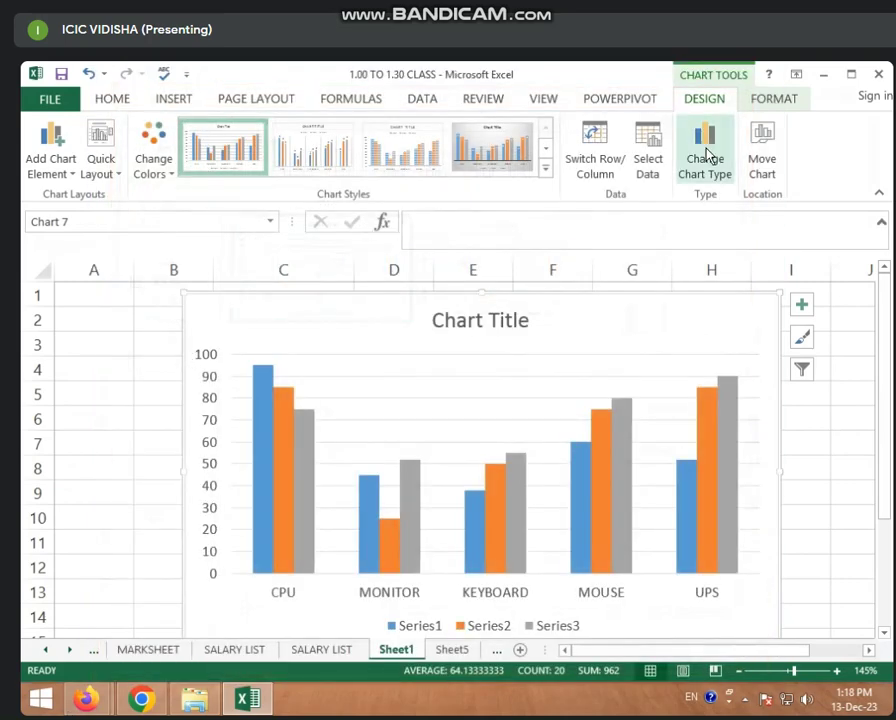
Move the chart onto a new chart sheet named Chart1.
left_click(764, 172)
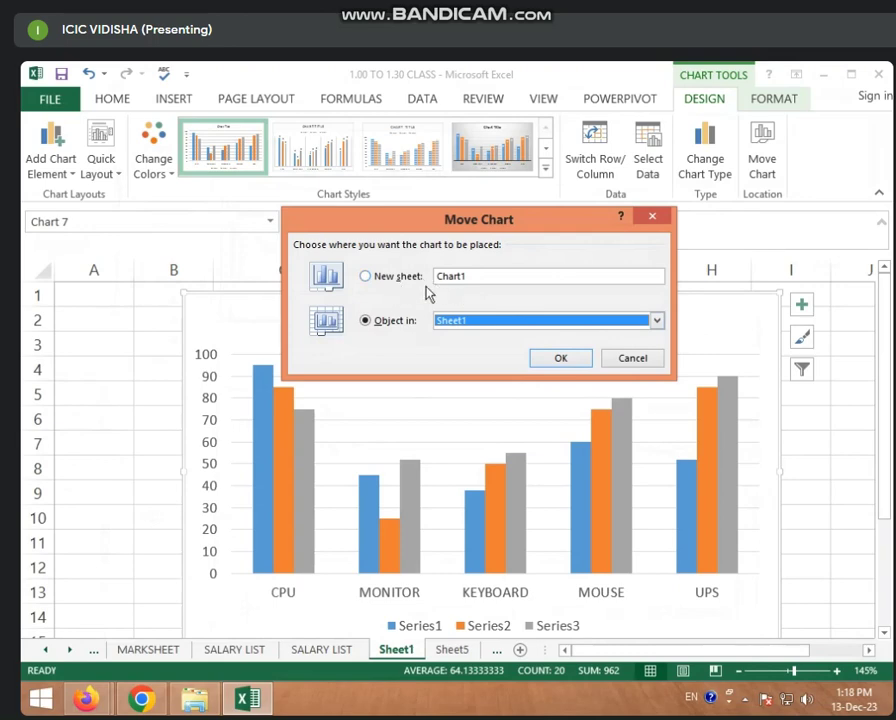
left_click(389, 280)
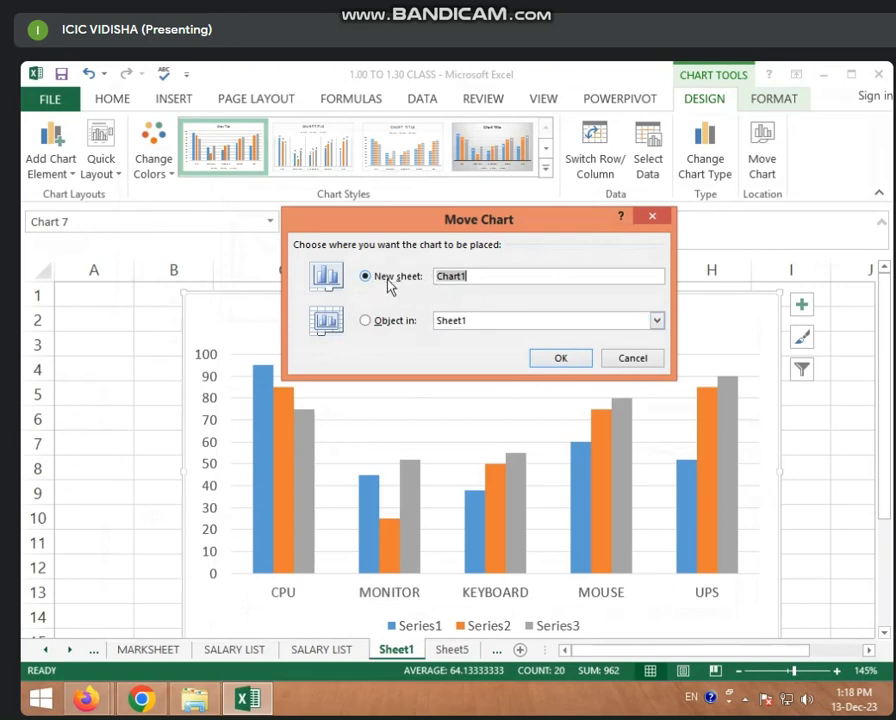
left_click(540, 359)
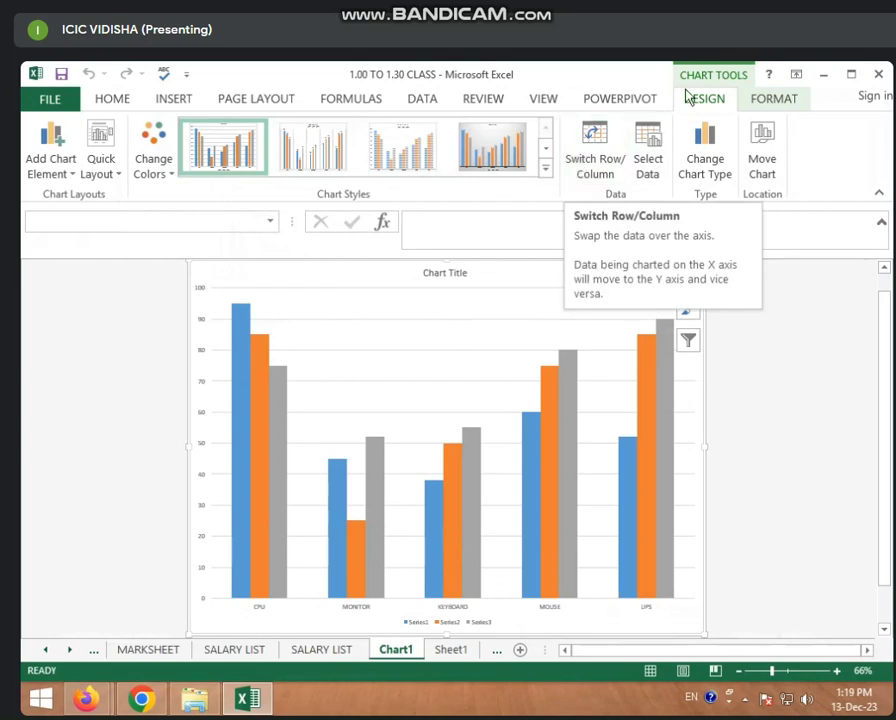
Select the Chart Title, then the Legend, from the Format tab's Chart Elements list.
left_click(757, 104)
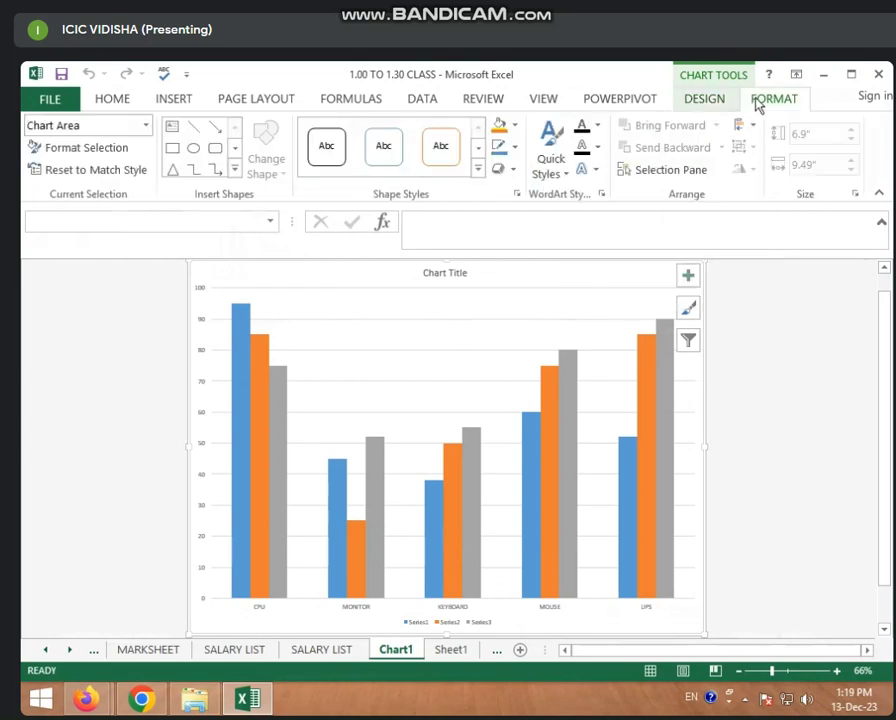
left_click(146, 128)
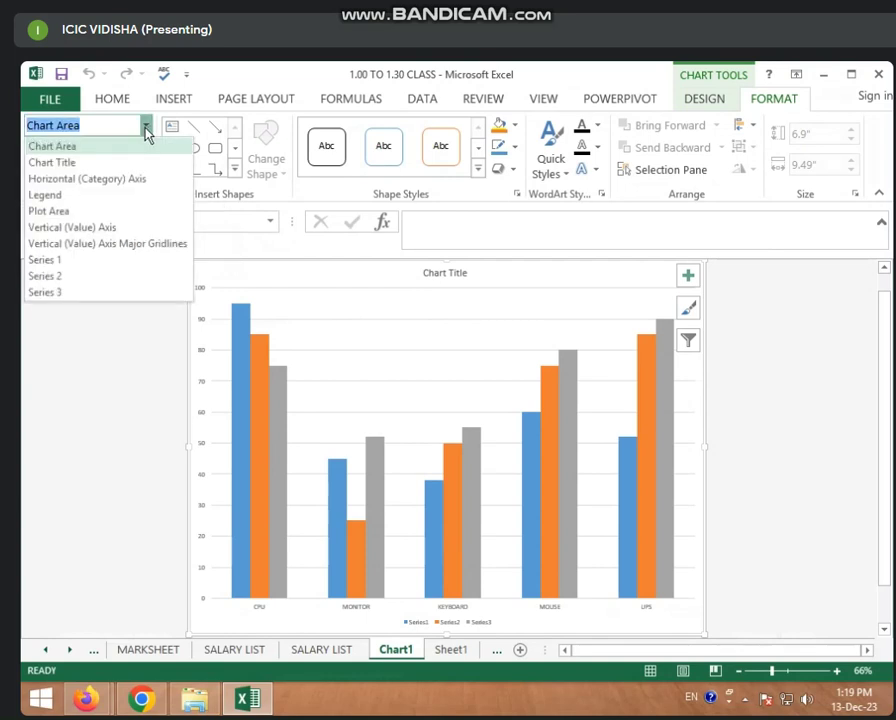
left_click(72, 165)
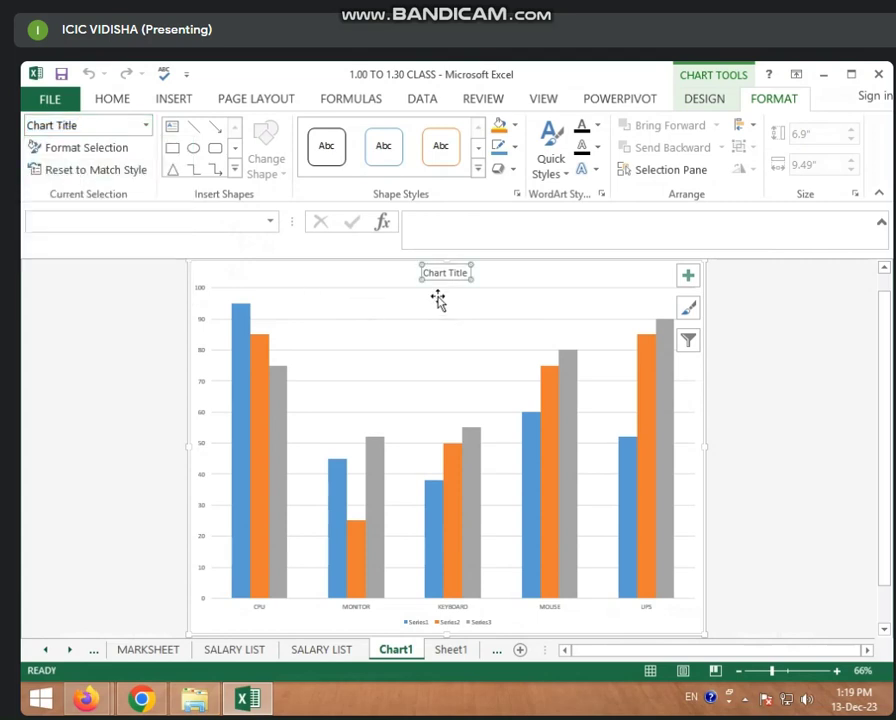
left_click(146, 125)
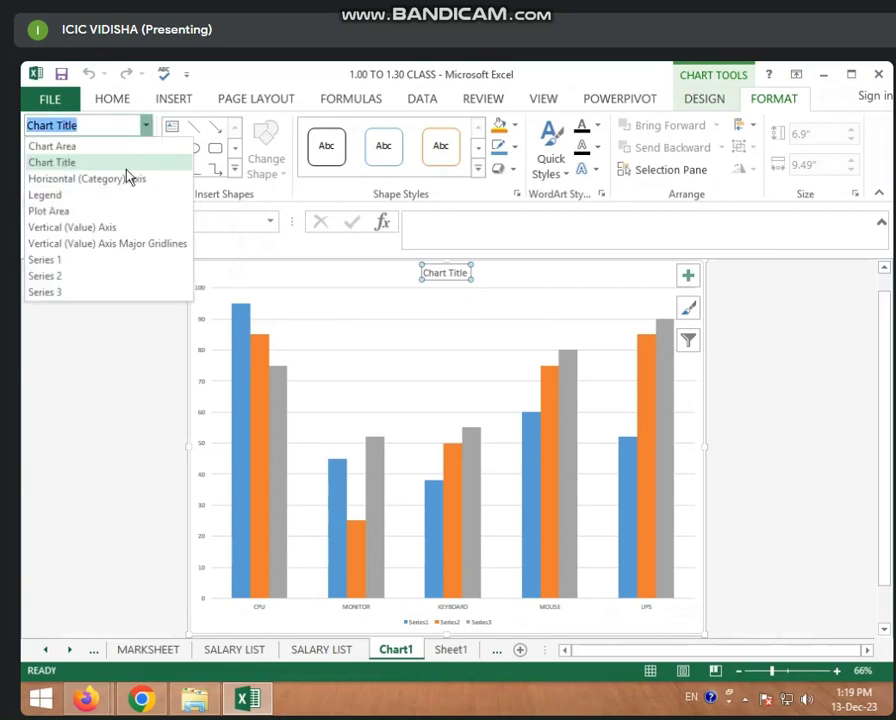
left_click(45, 195)
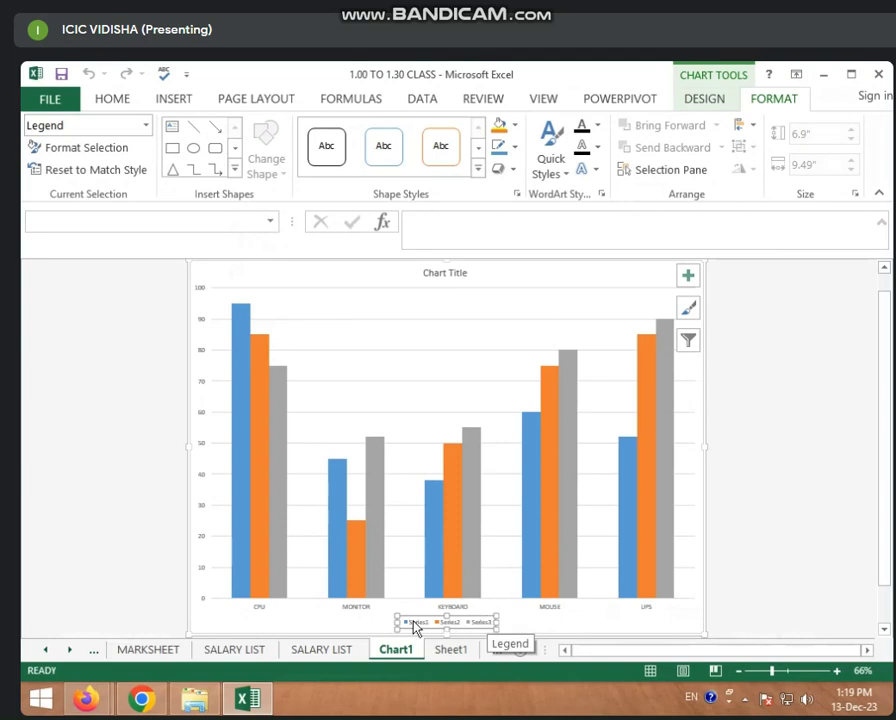
left_click(146, 126)
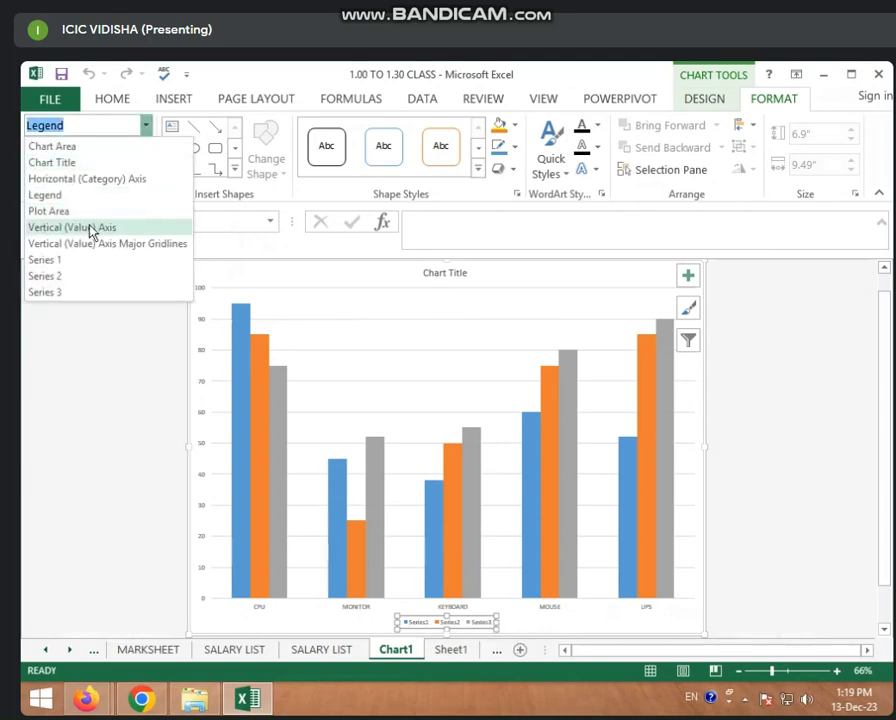
Highlight the placeholder 'Chart Title' text for replacement.
left_click(413, 301)
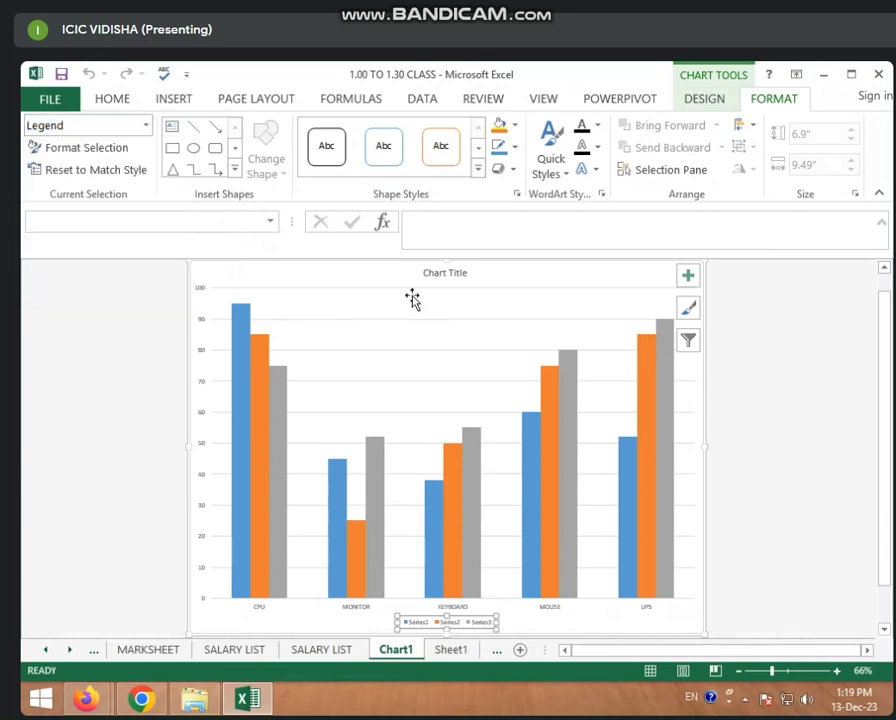
left_click(440, 272)
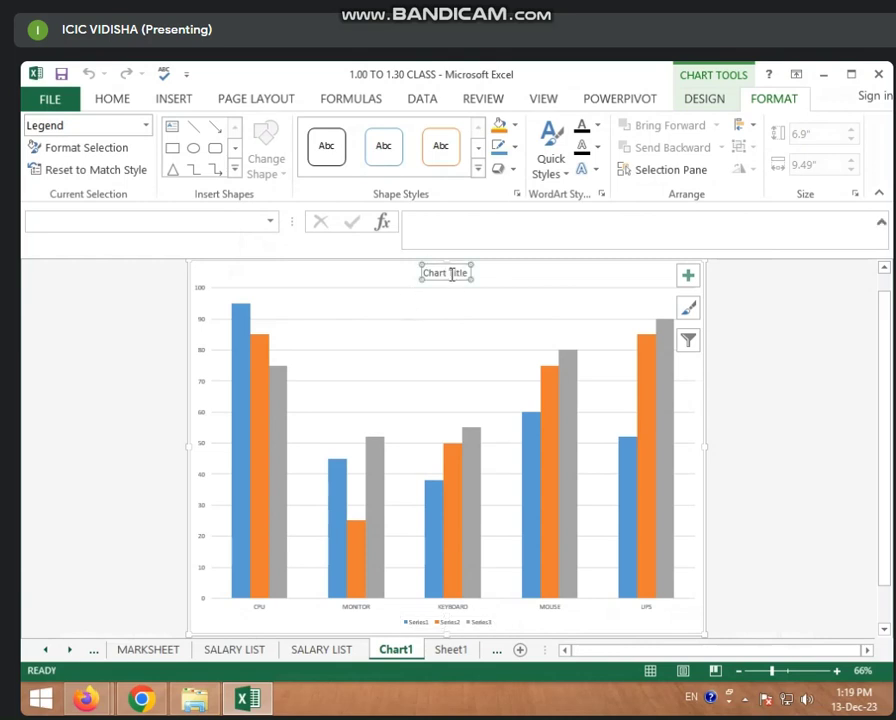
left_click_drag(468, 273, 424, 277)
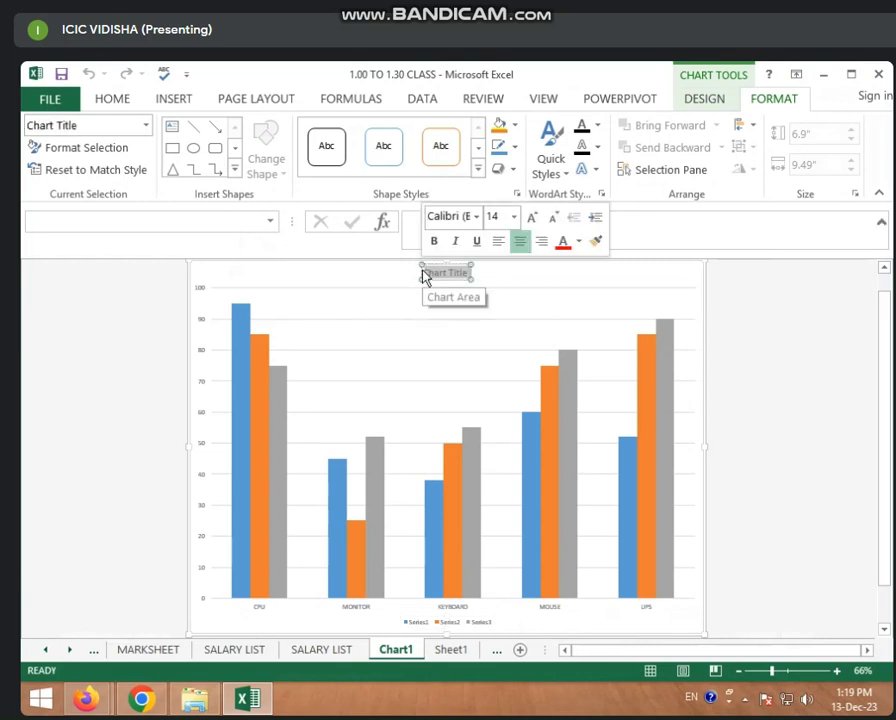
Retitle the chart 'PRODUCT DATA' and select the chart area.
type("PR")
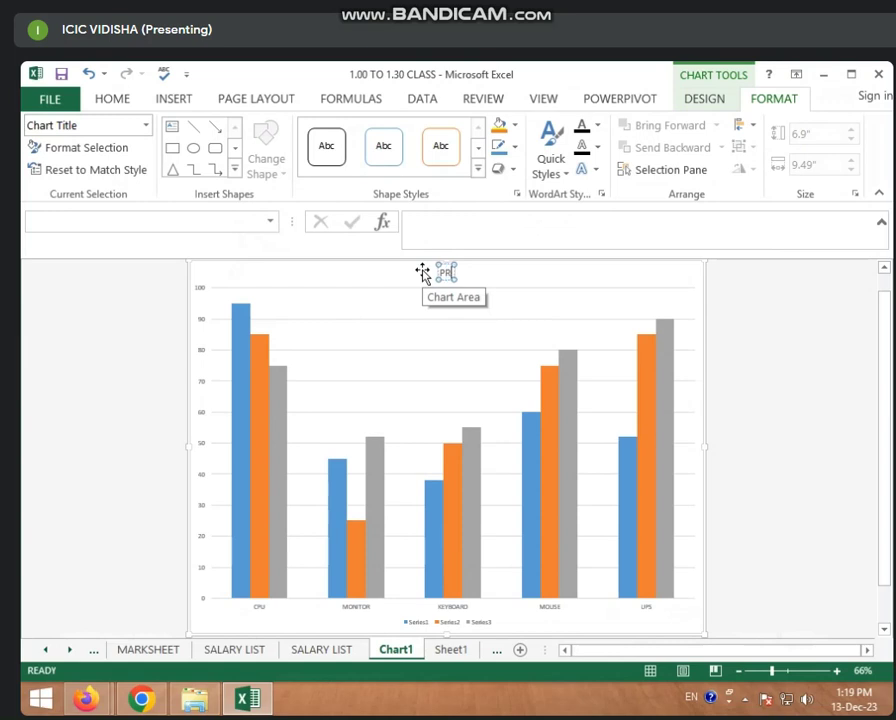
type("ODU")
type("CT DATA")
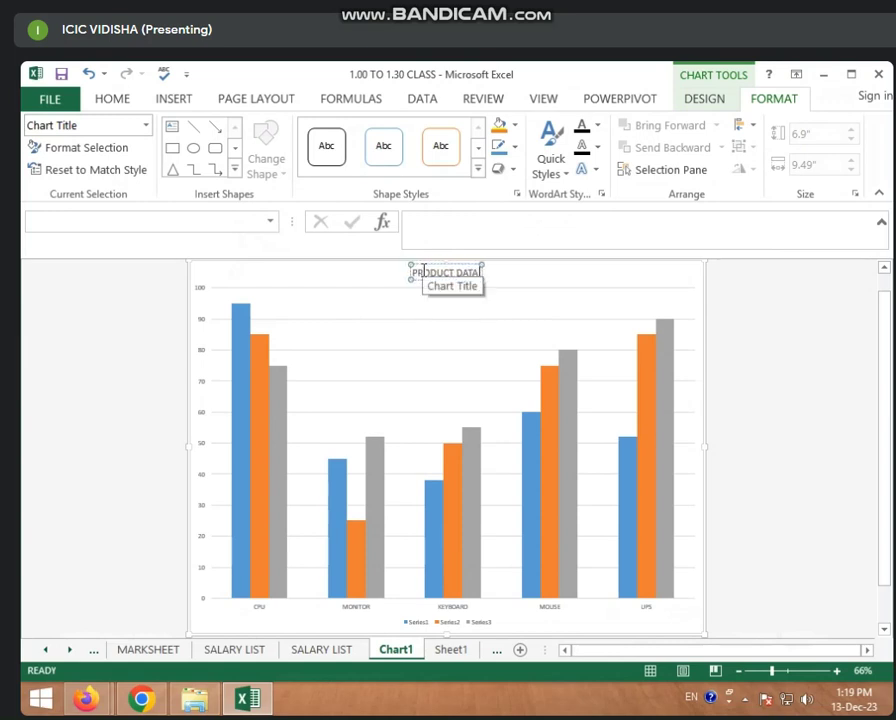
left_click(410, 360)
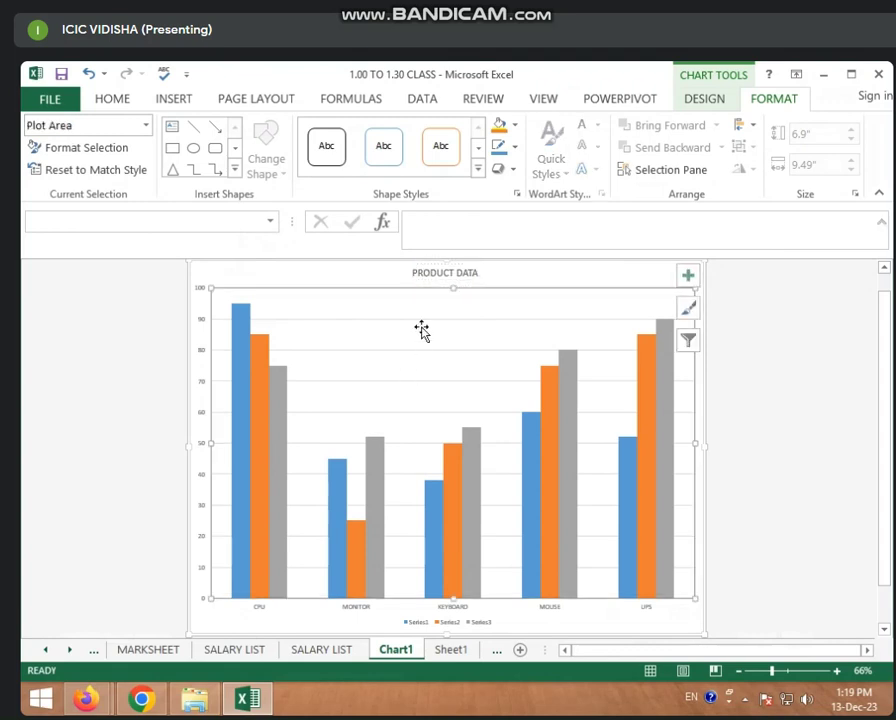
left_click(147, 130)
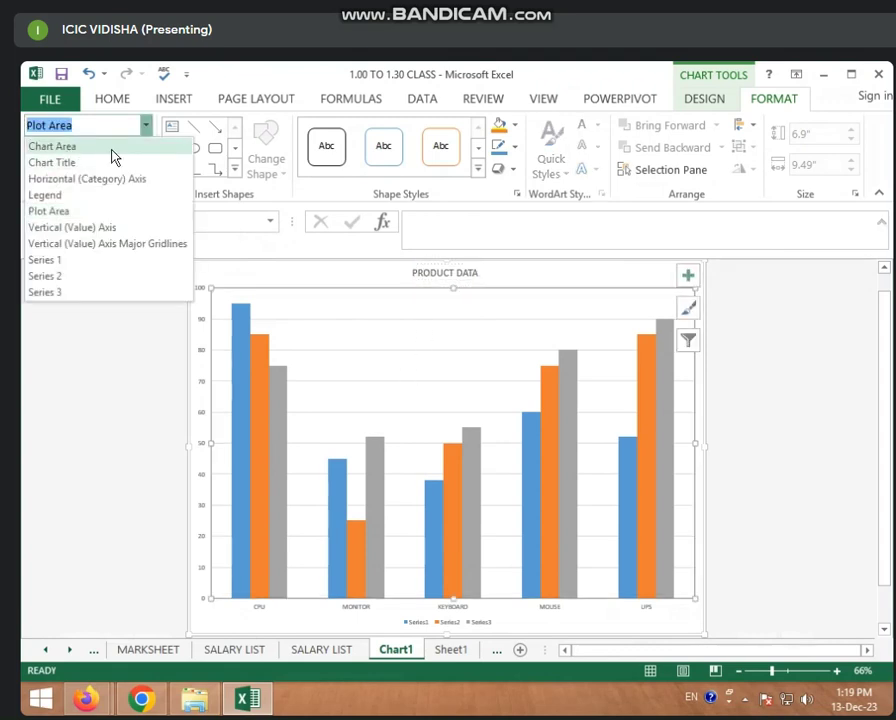
left_click(281, 284)
left_click(277, 280)
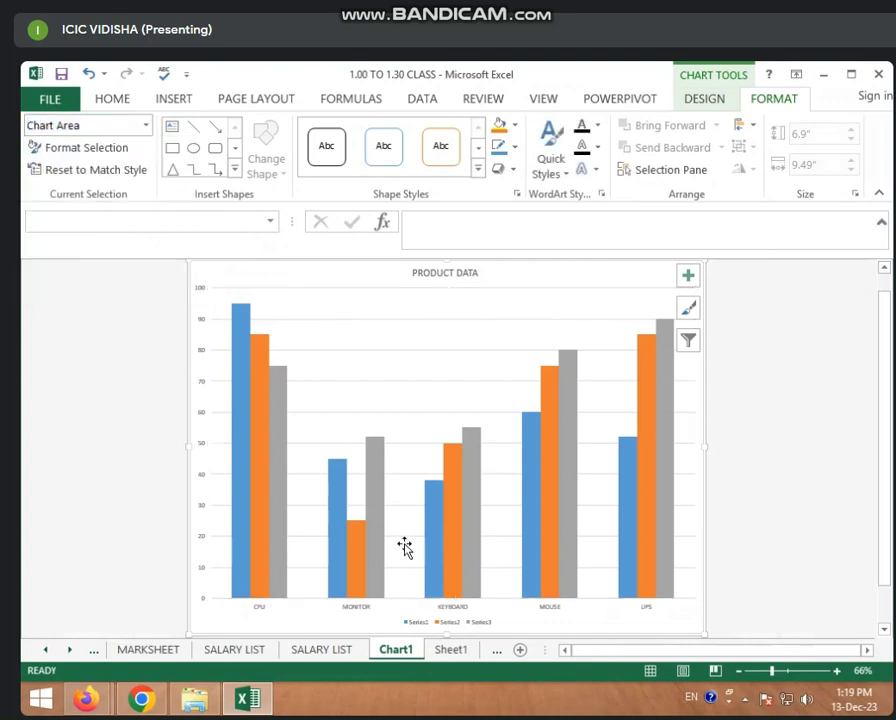
Select the Legend, then the Series 1 bars, from the Chart Elements list.
left_click(145, 125)
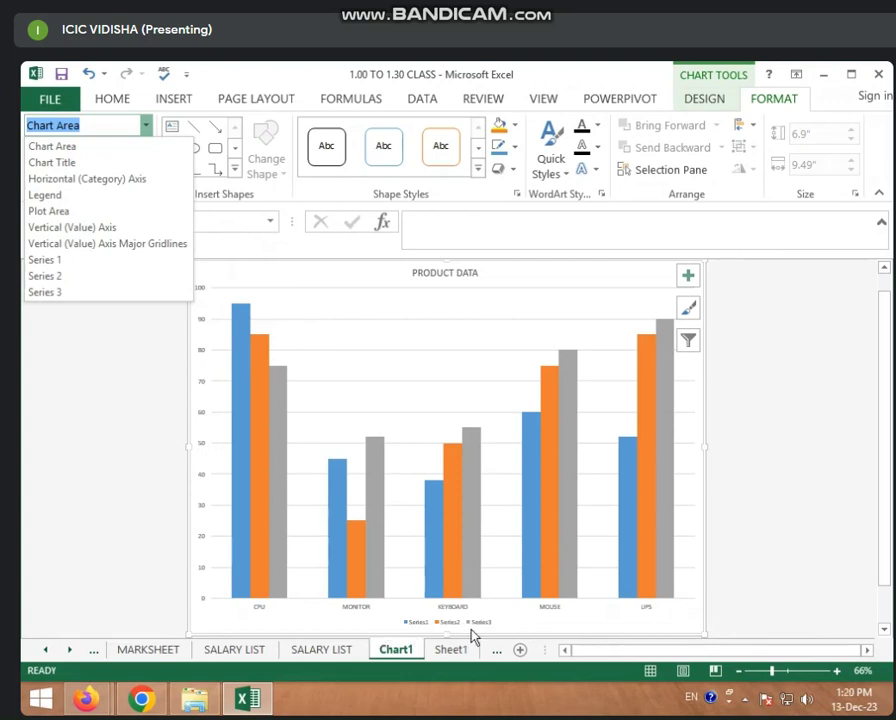
left_click(72, 196)
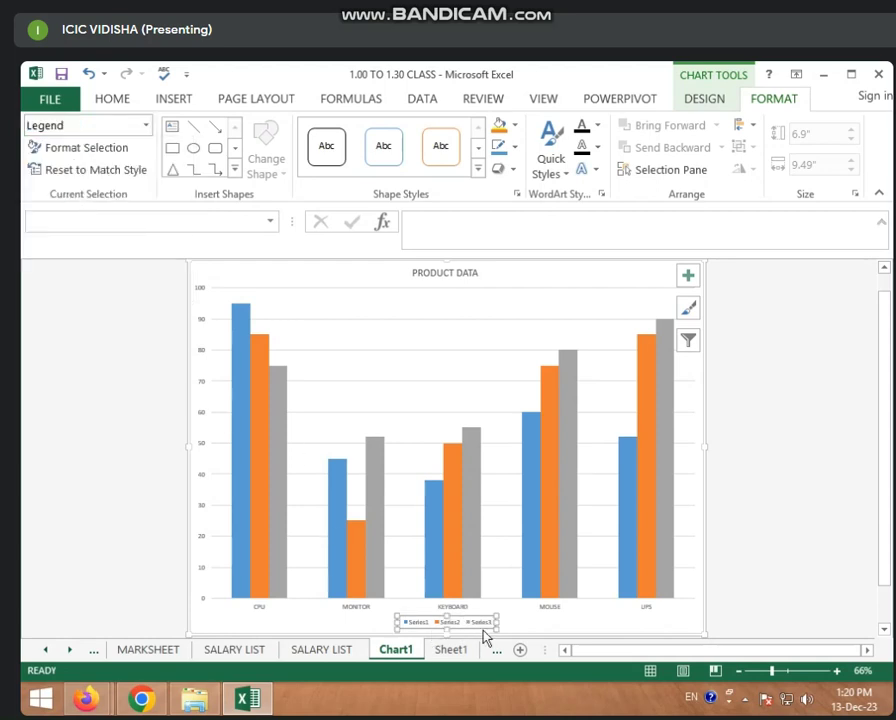
left_click(147, 127)
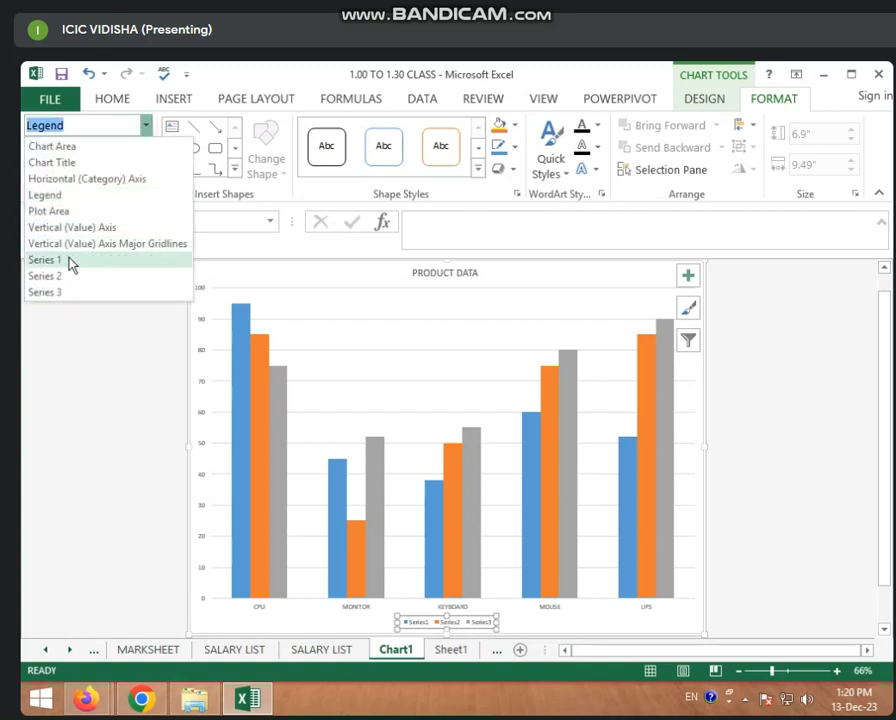
left_click(95, 262)
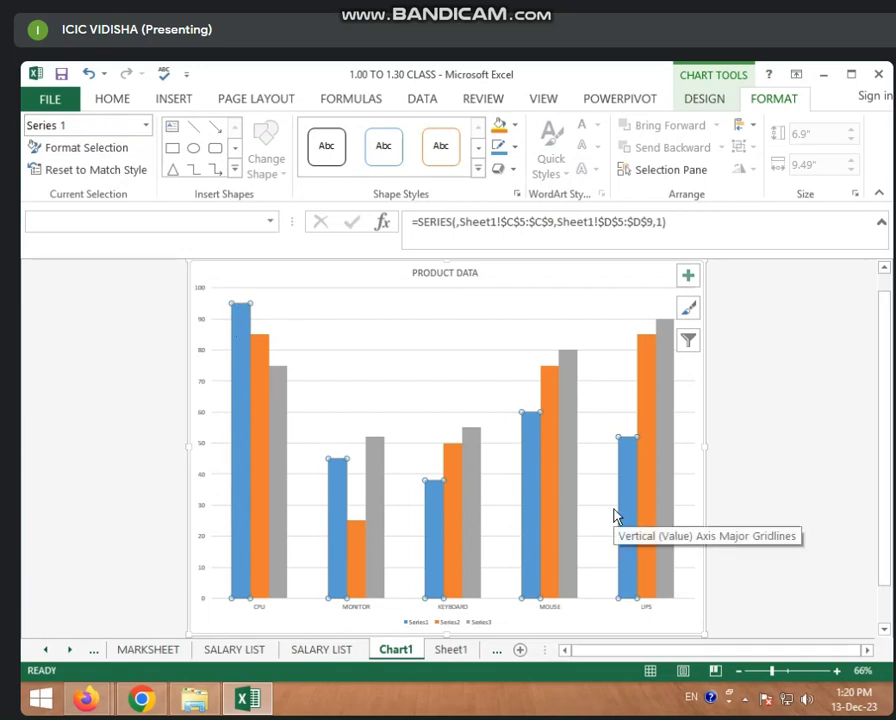
left_click(146, 127)
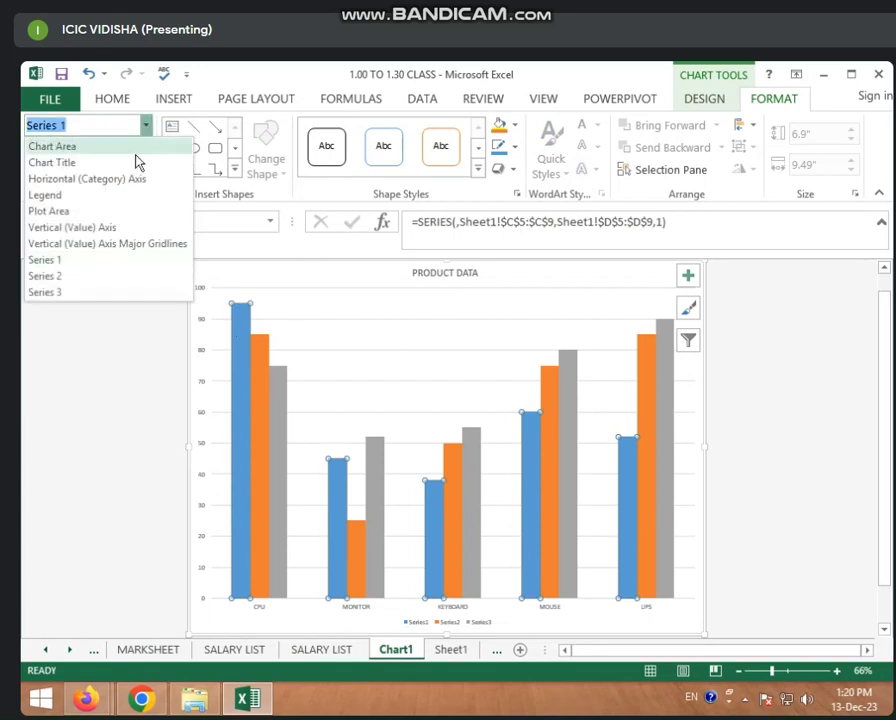
left_click(44, 260)
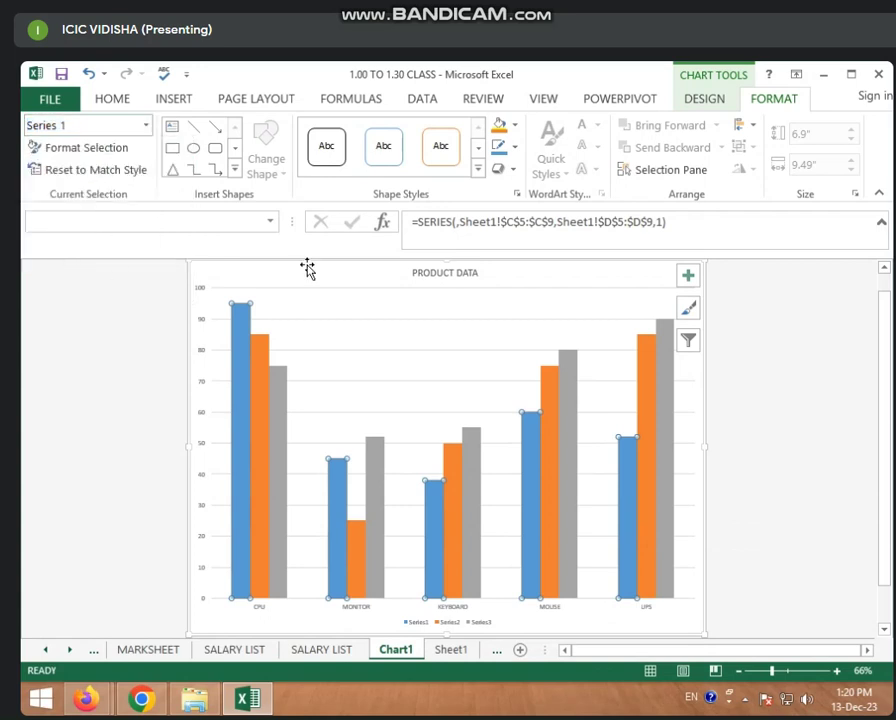
Fill the Series 1 bars dark brown after trying blue-gray, then select the Chart Area.
left_click(514, 126)
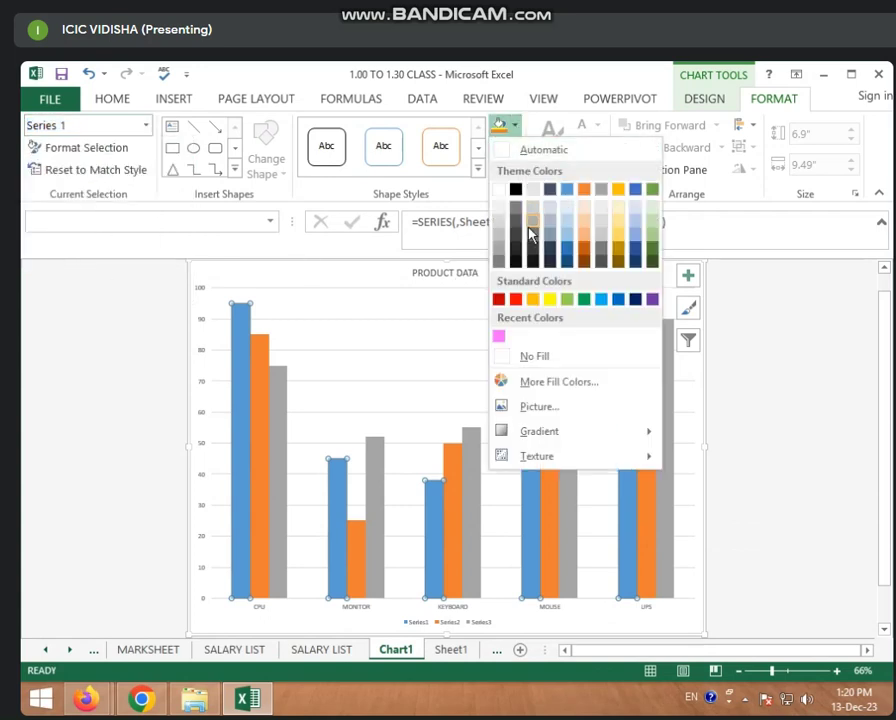
left_click(551, 241)
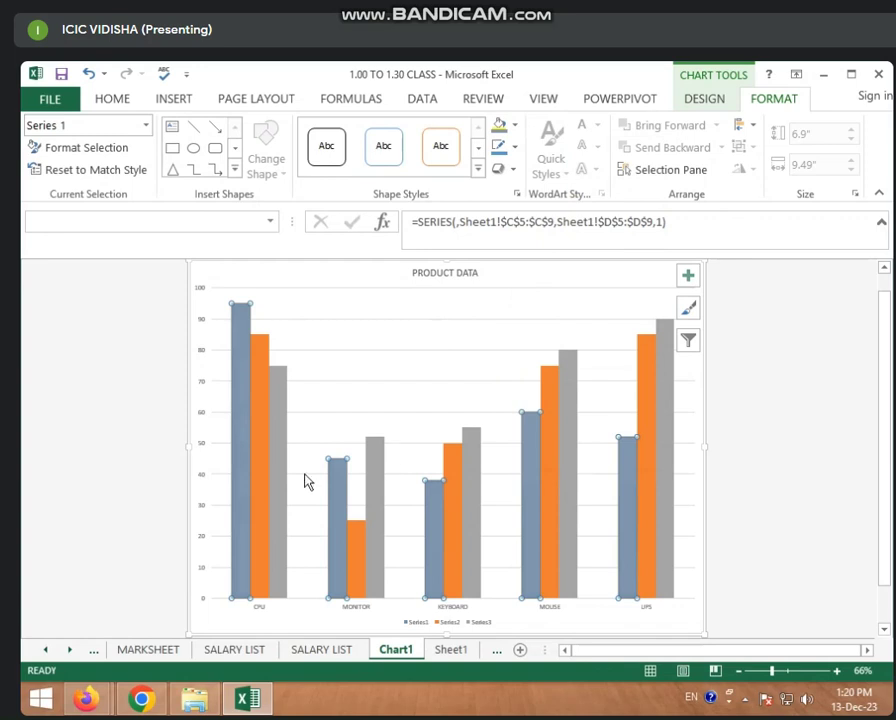
left_click(516, 127)
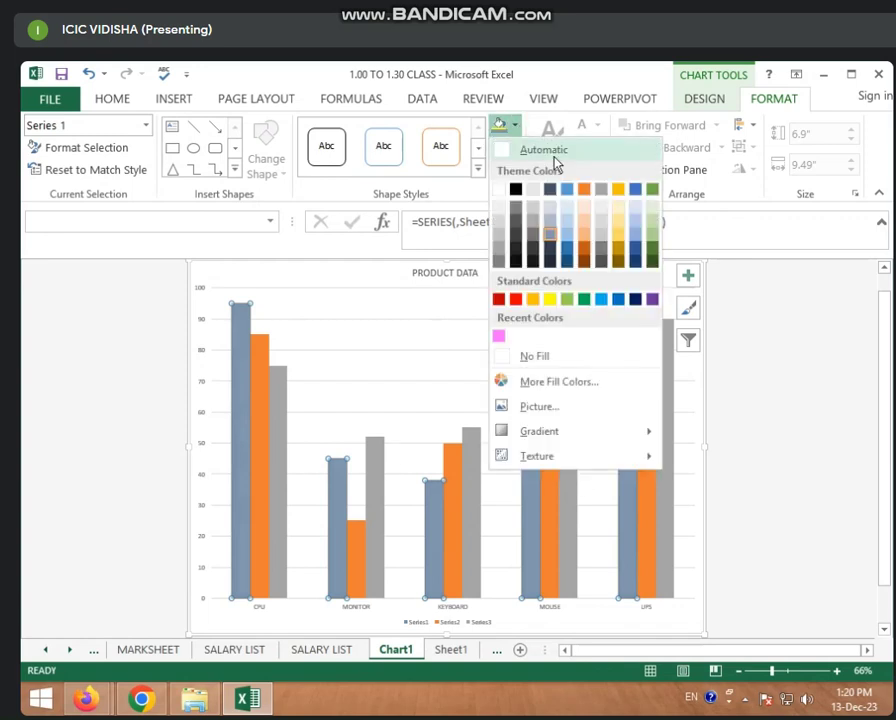
left_click(585, 250)
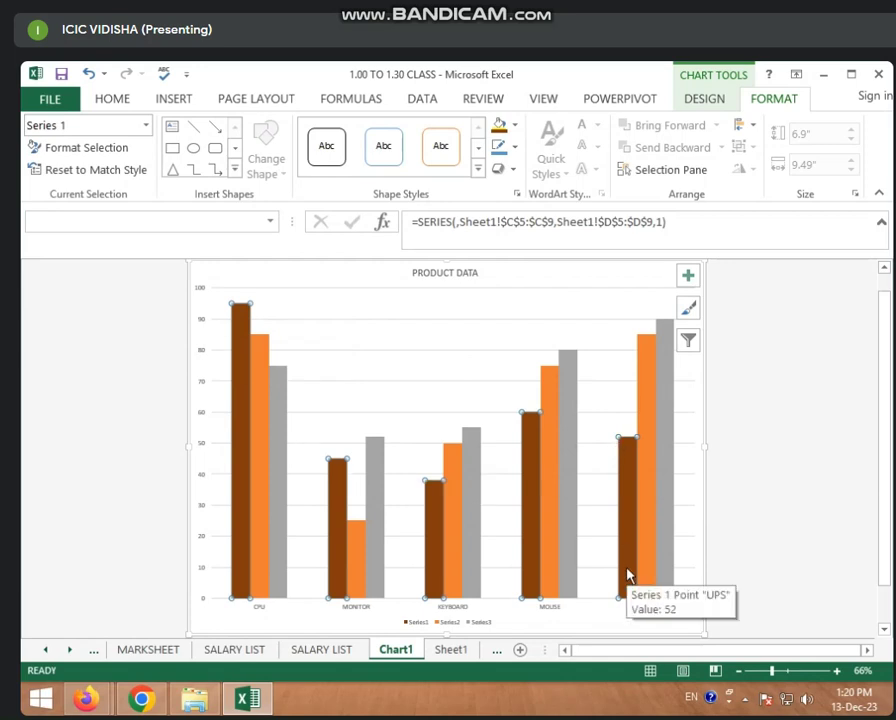
left_click(148, 125)
left_click(52, 146)
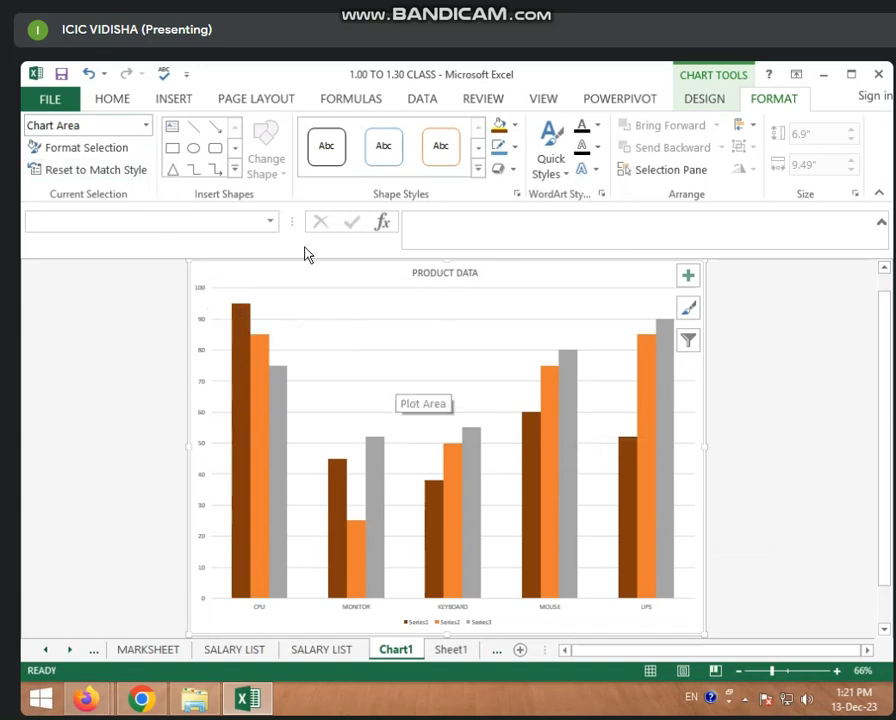
Step through Chart Title and Series 2 to Series 3 in Chart Elements, then open Format Selection.
left_click(145, 126)
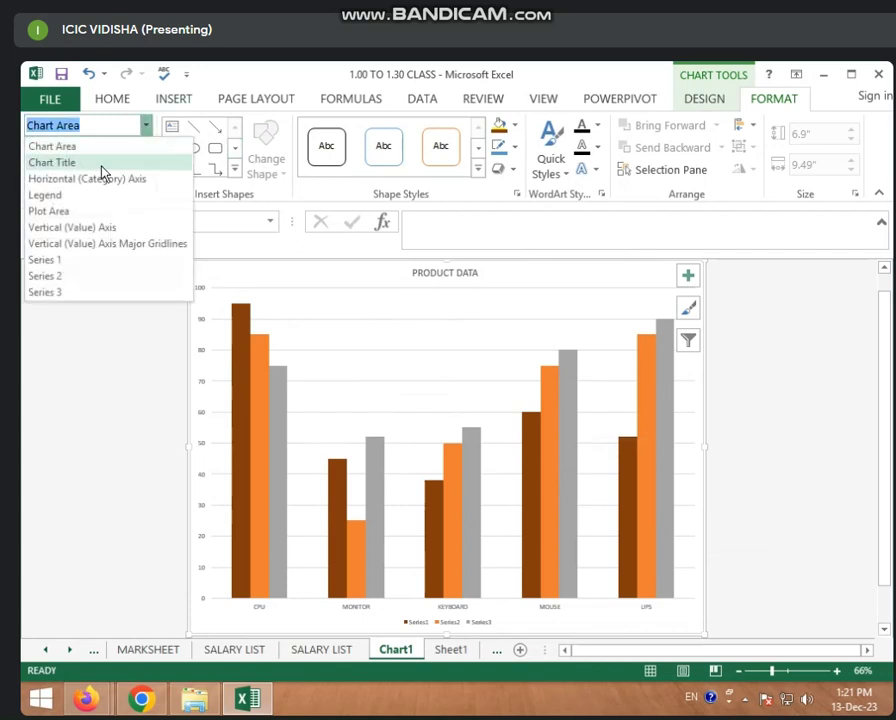
left_click(70, 164)
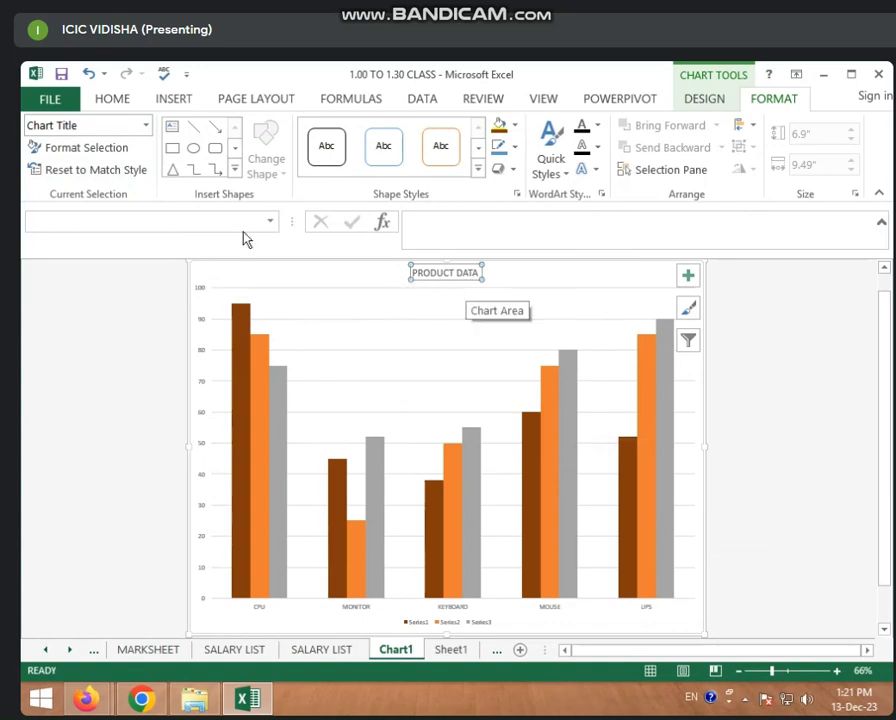
left_click(260, 345)
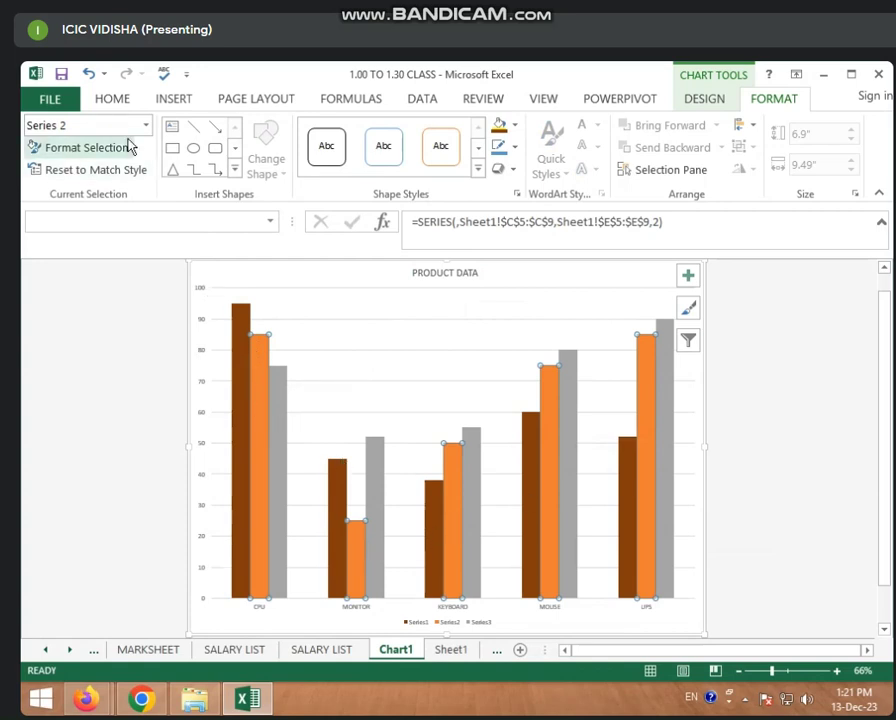
left_click(280, 395)
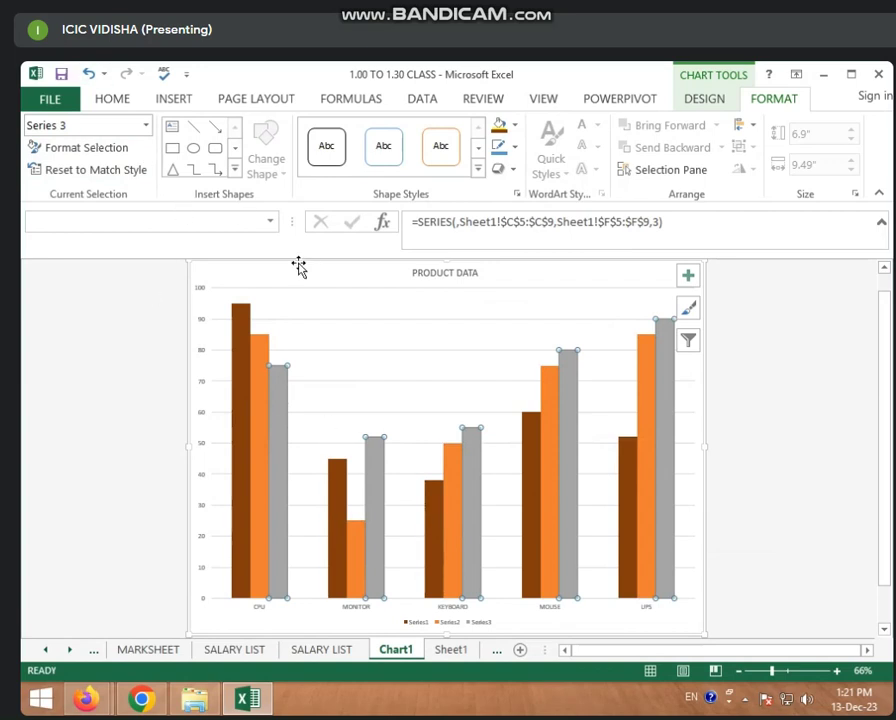
left_click(112, 150)
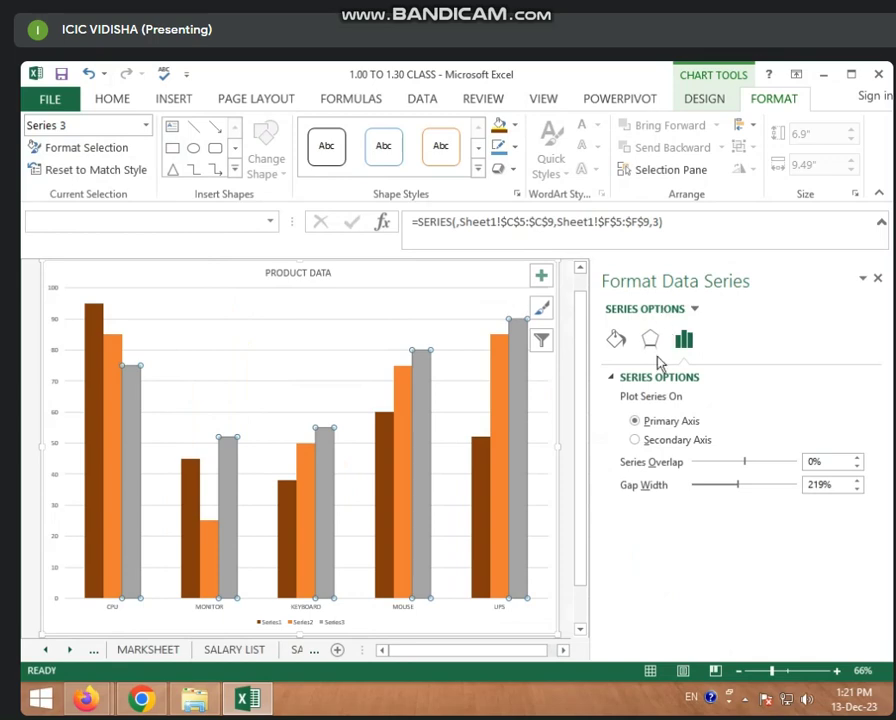
Briefly give the Series 3 bars No fill, undo it to restore grey, then select the Chart Area.
left_click(616, 340)
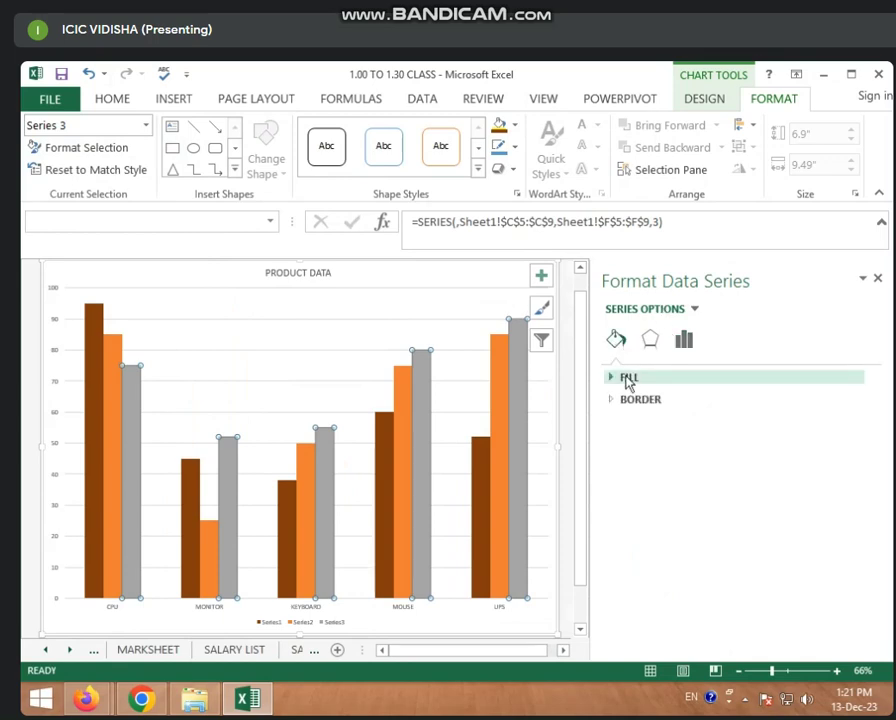
left_click(625, 379)
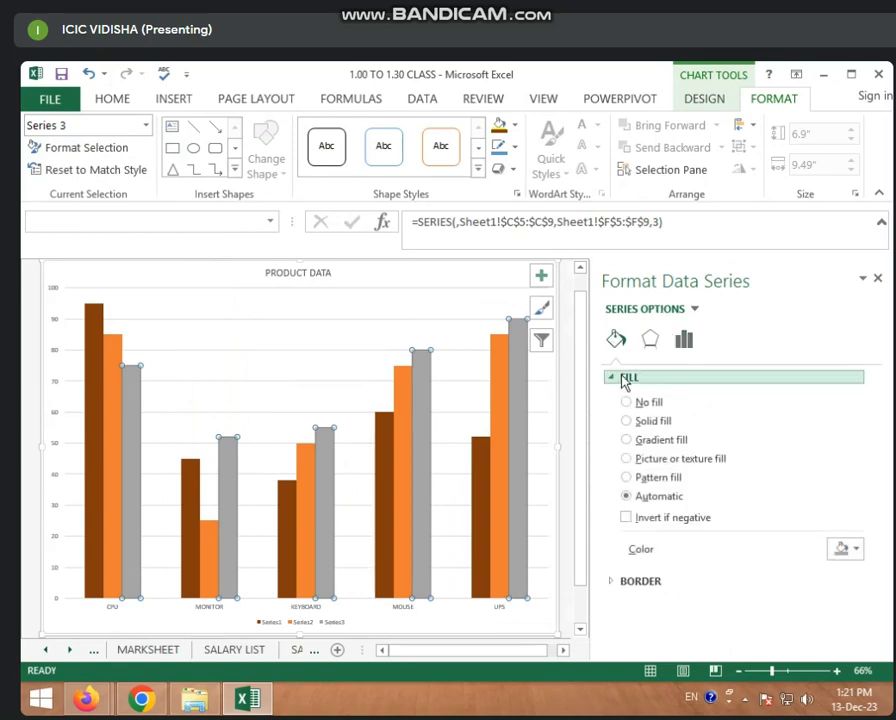
left_click(627, 402)
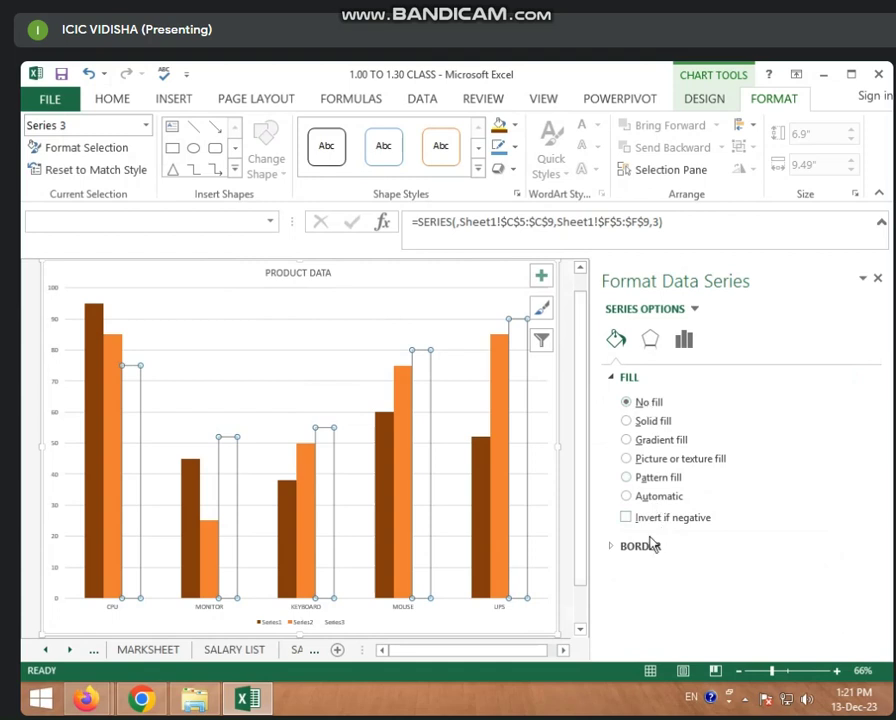
left_click(877, 279)
left_click(492, 286)
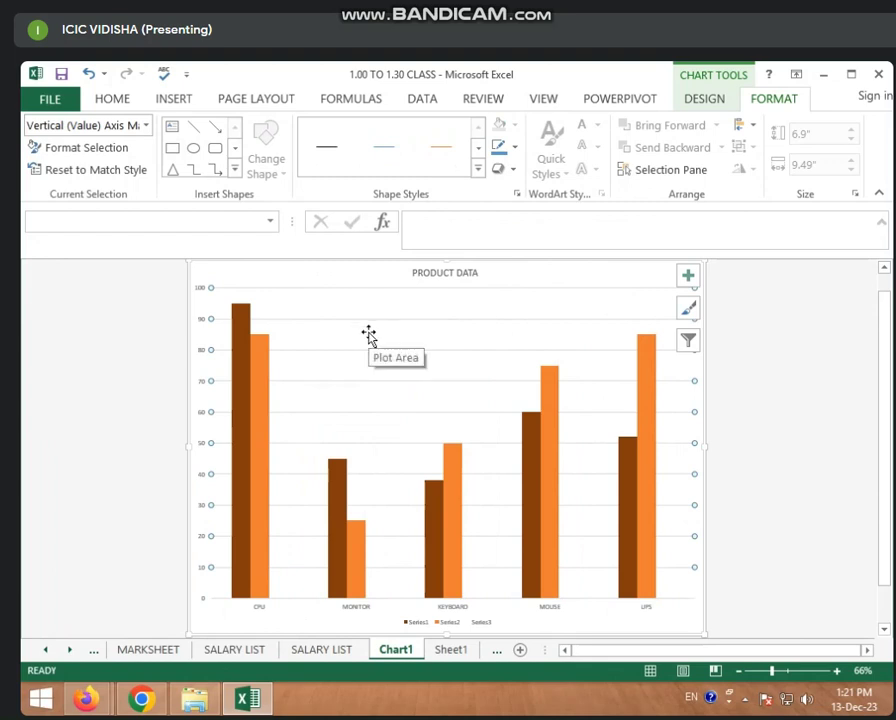
key("ctrl+z")
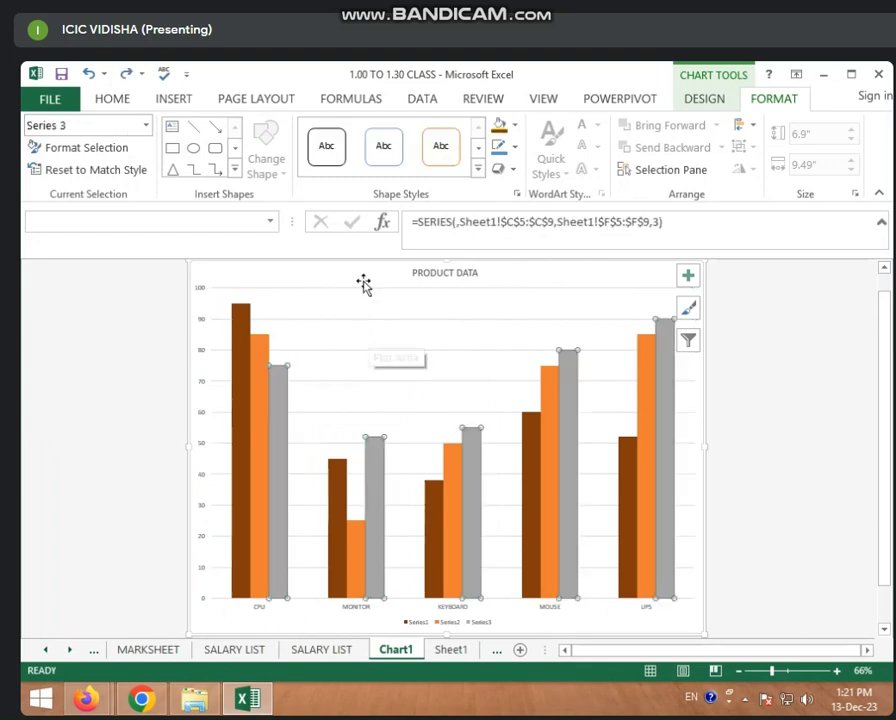
left_click(364, 284)
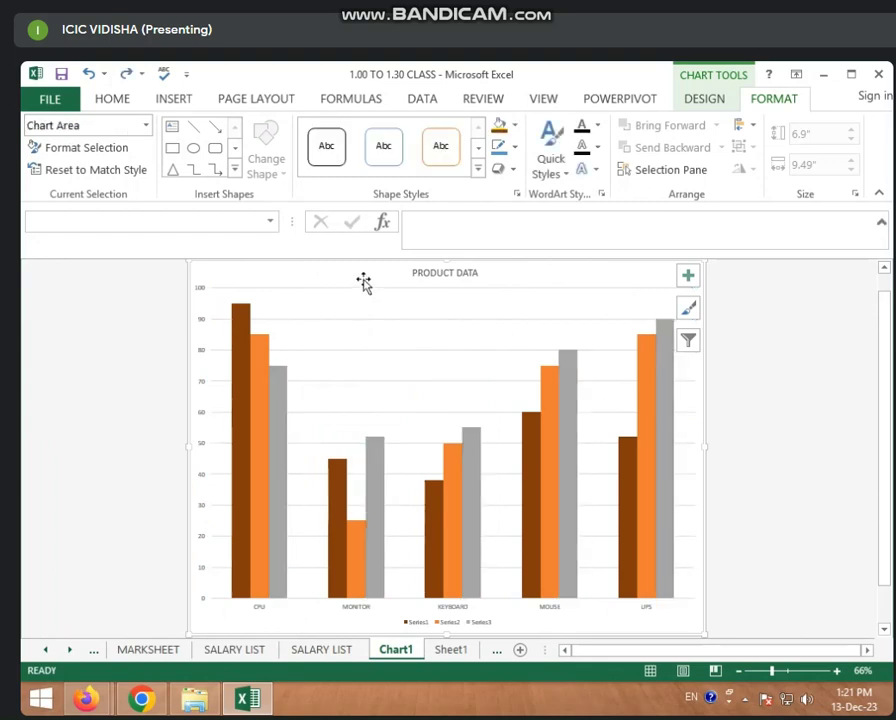
Format the chart area with a solid fill in a light orange theme colour.
left_click(112, 150)
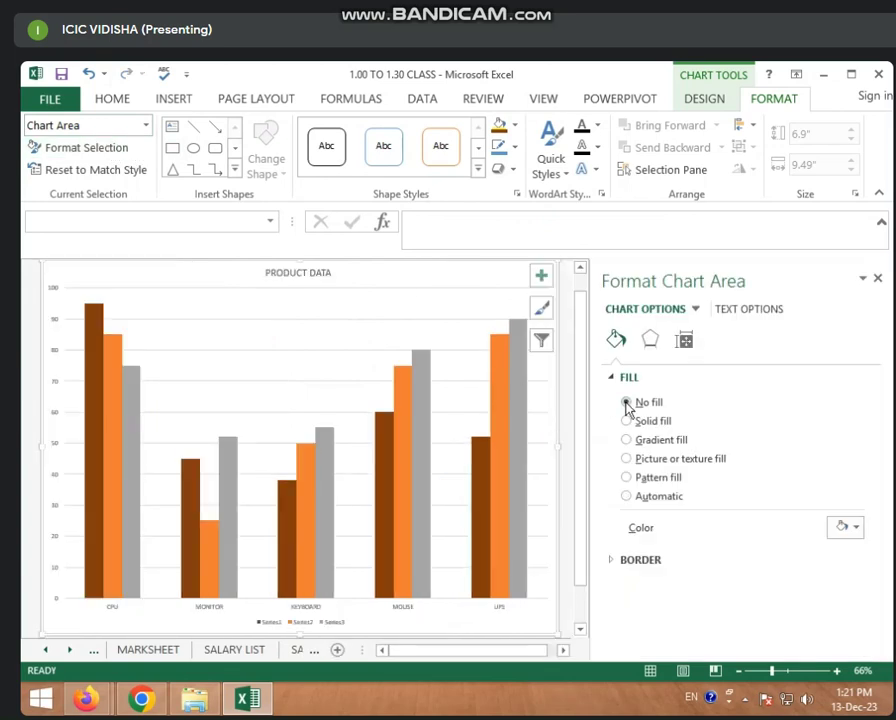
left_click(626, 403)
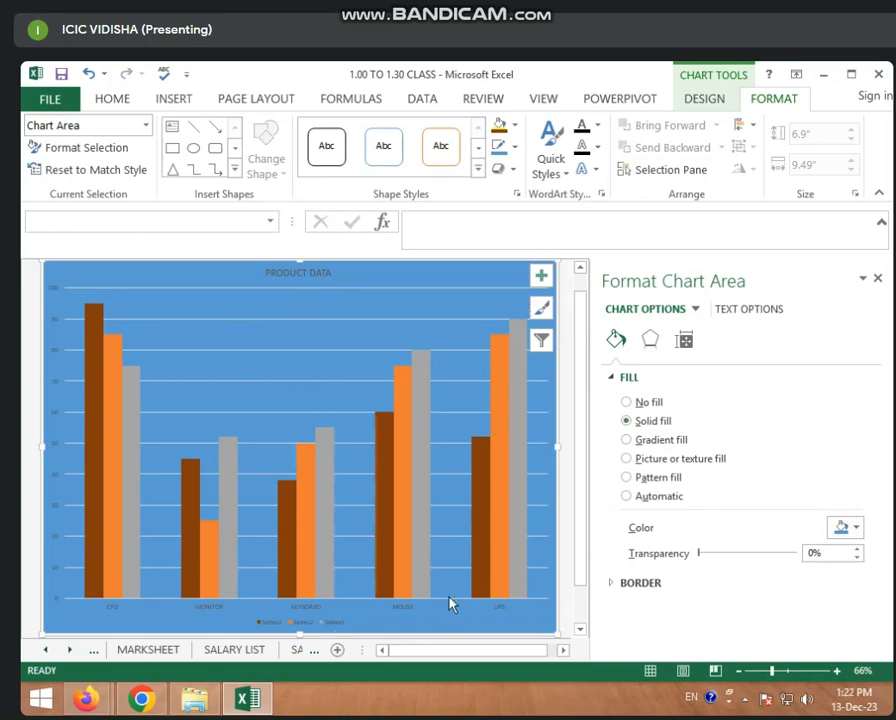
left_click(856, 528)
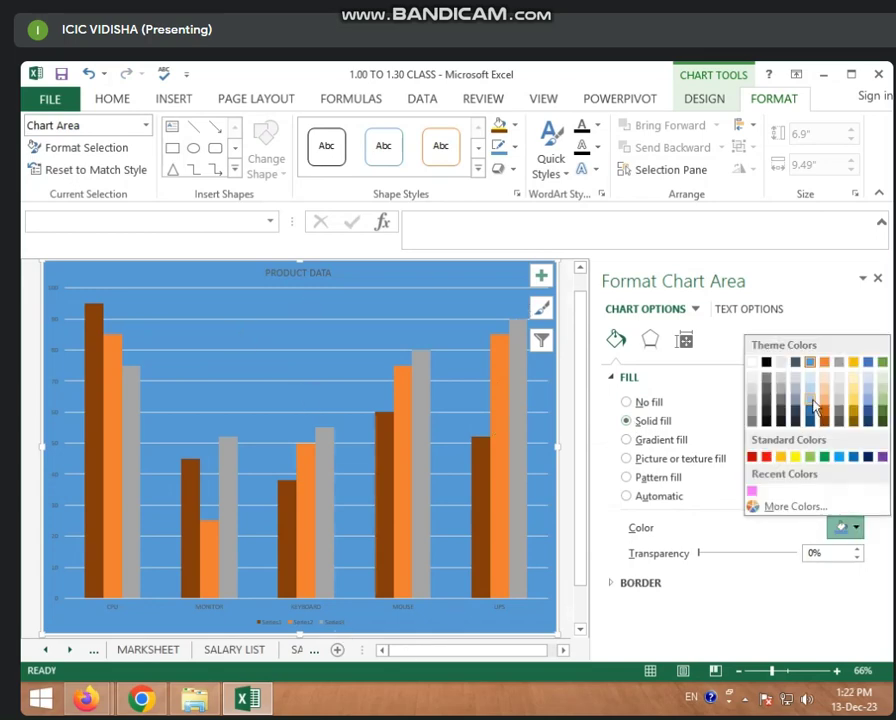
left_click(832, 398)
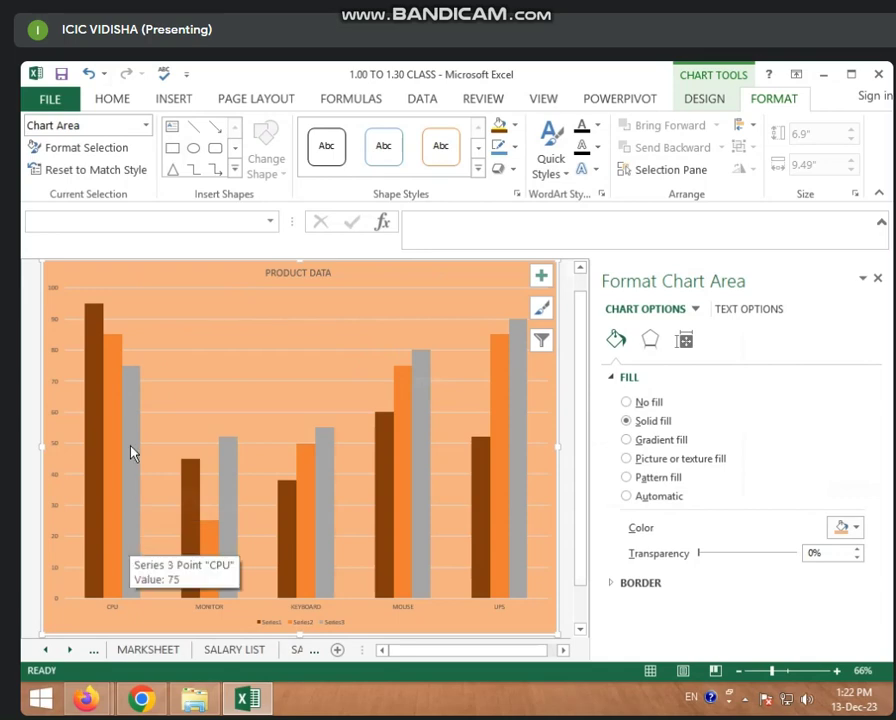
Switch the chart area to a gradient fill, add a stop, and colour stops orange and dark blue-grey.
left_click(628, 441)
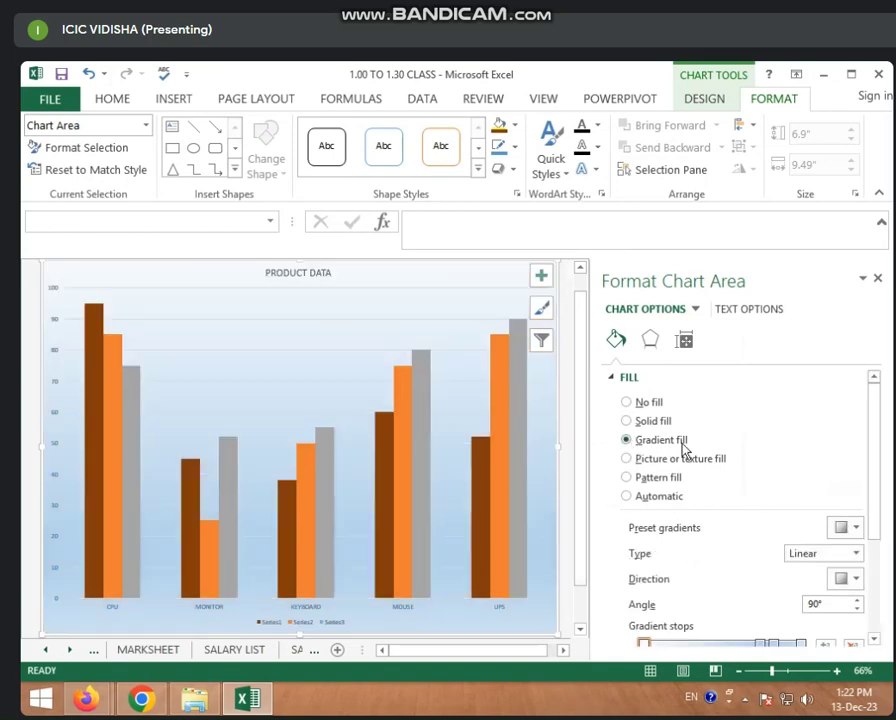
left_click_drag(879, 454, 886, 494)
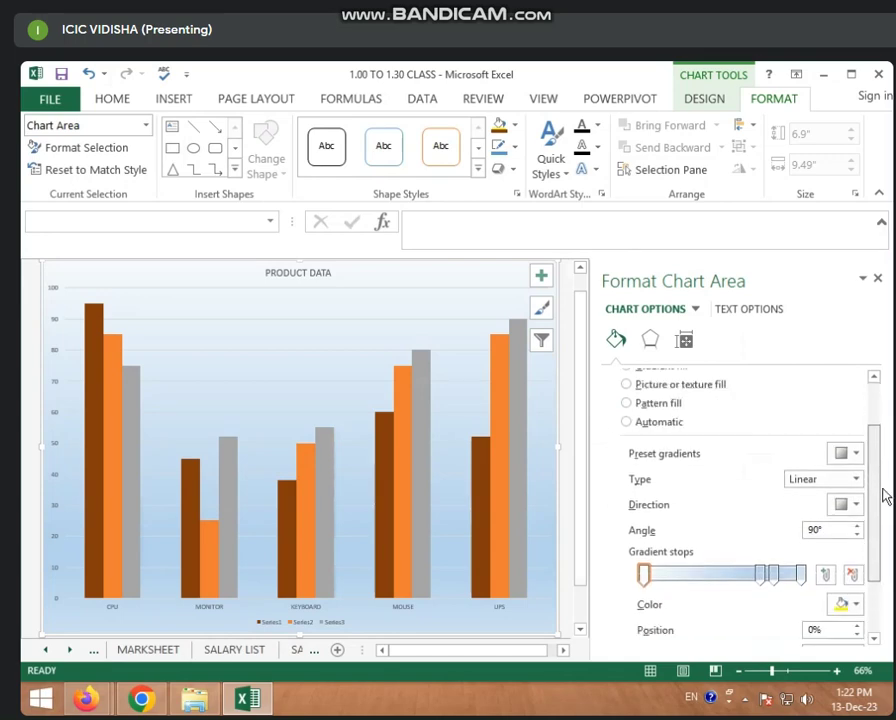
mouse_move(770, 558)
left_mouse_down()
mouse_move(728, 560)
mouse_move(764, 568)
mouse_move(730, 564)
left_mouse_up()
left_click(776, 560)
left_click(848, 590)
left_click(826, 480)
left_click(857, 590)
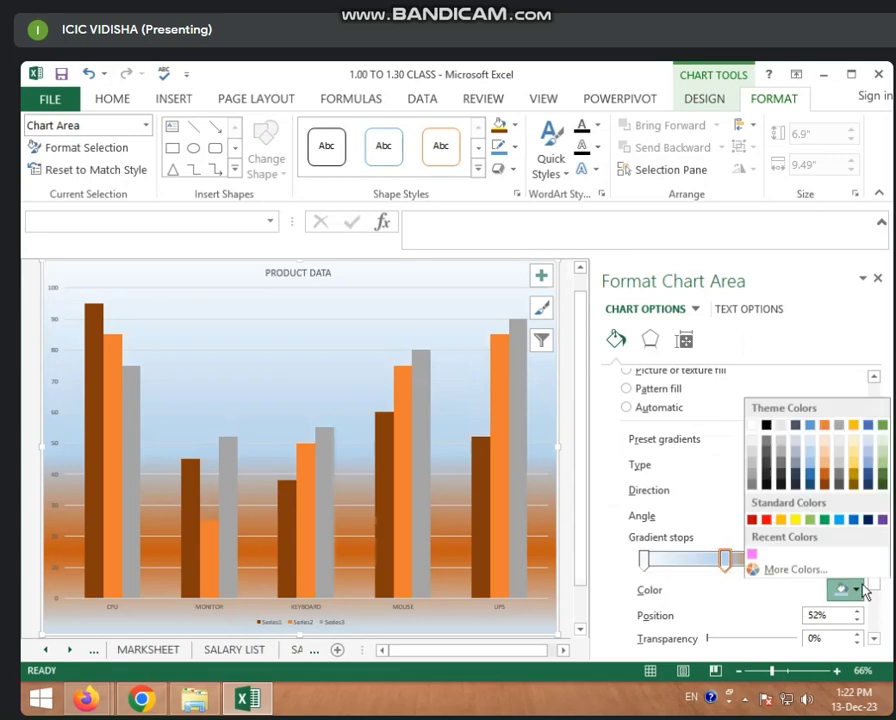
left_click(795, 464)
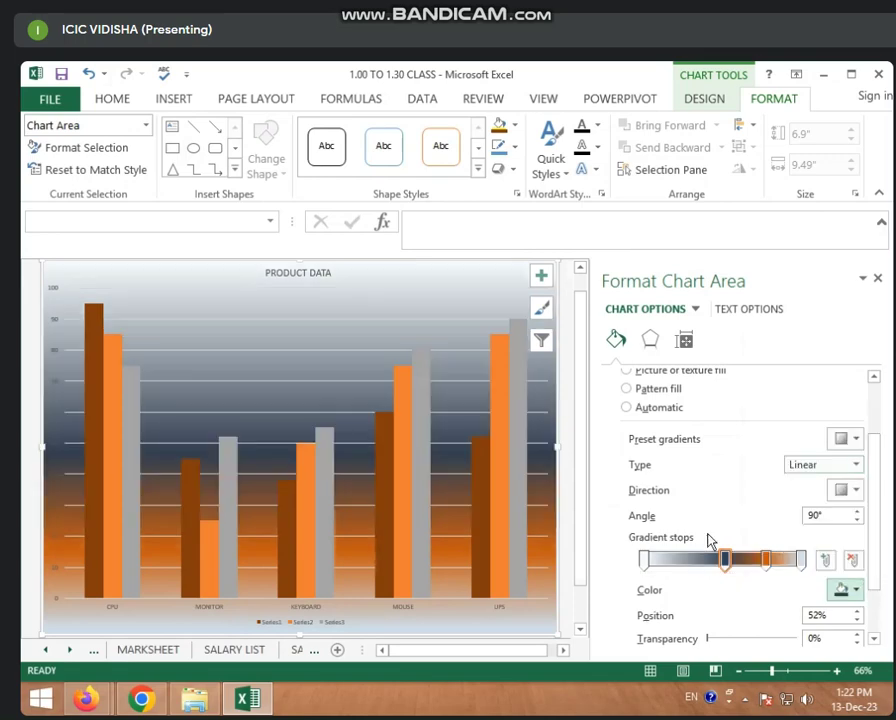
Make the first stop light blue, delete the extra stops, and move the stops to 19% and 72%.
left_click(645, 561)
left_click(846, 590)
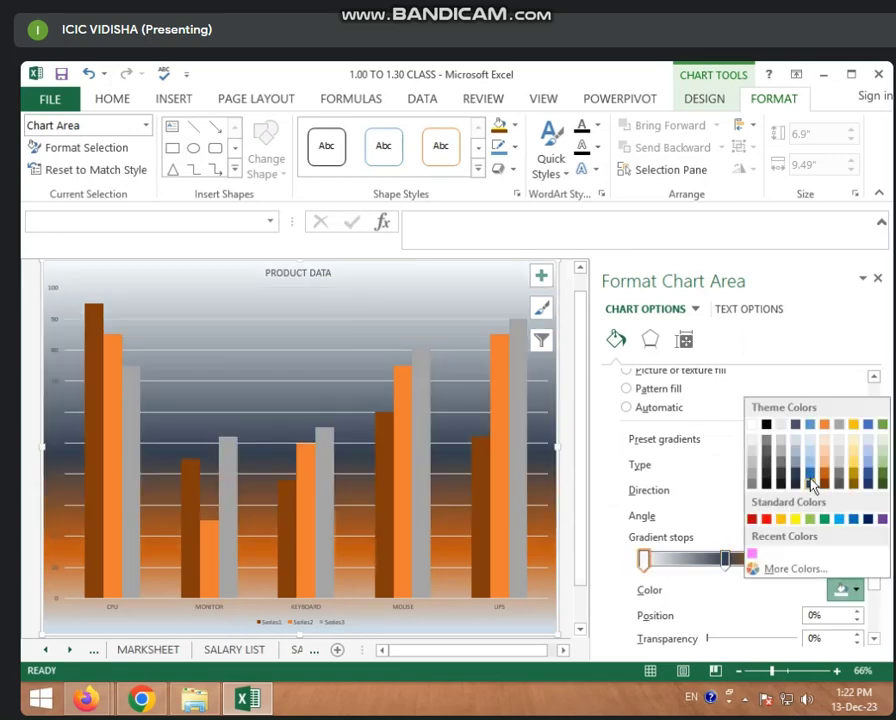
left_click(810, 452)
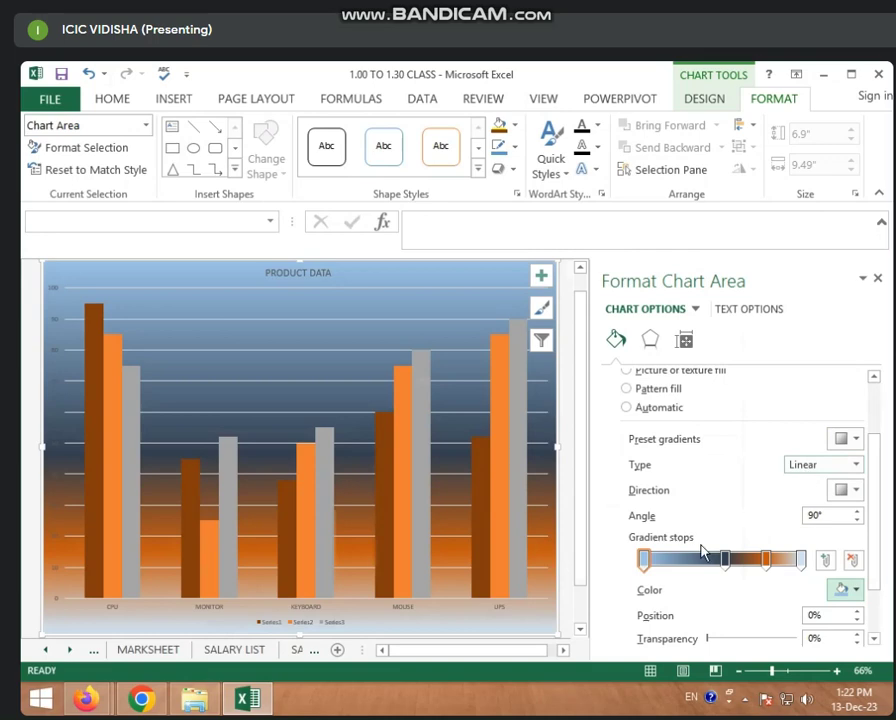
left_click(803, 560)
left_click(853, 562)
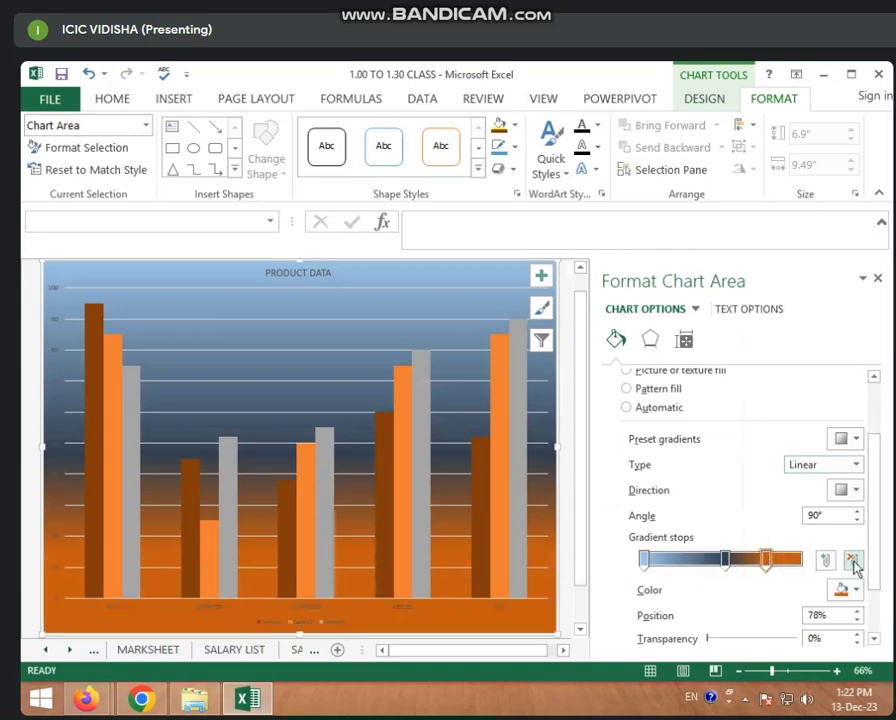
left_click(855, 562)
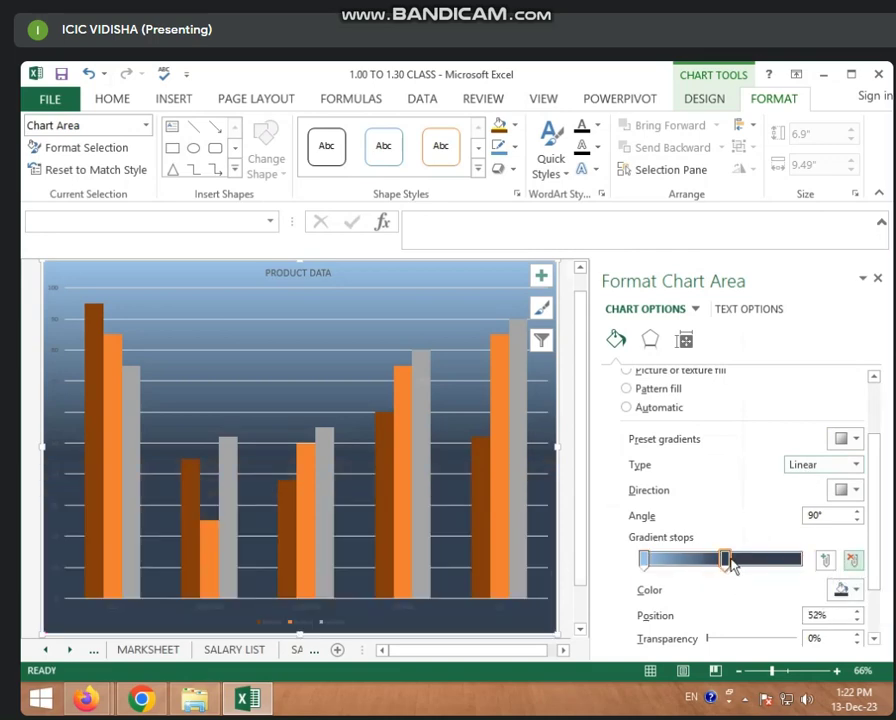
left_click_drag(727, 560, 757, 560)
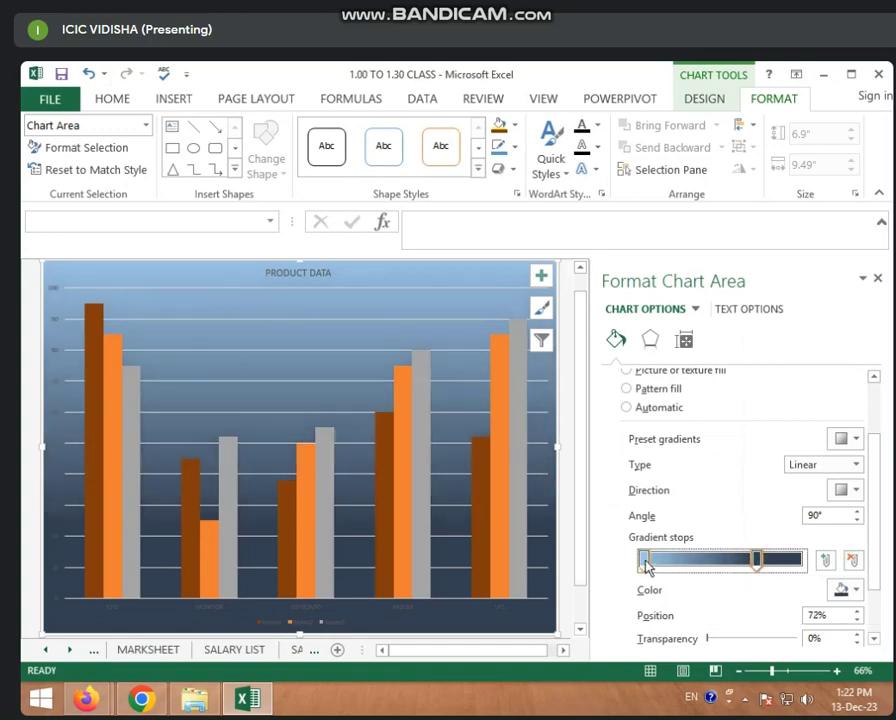
left_click_drag(645, 563, 675, 563)
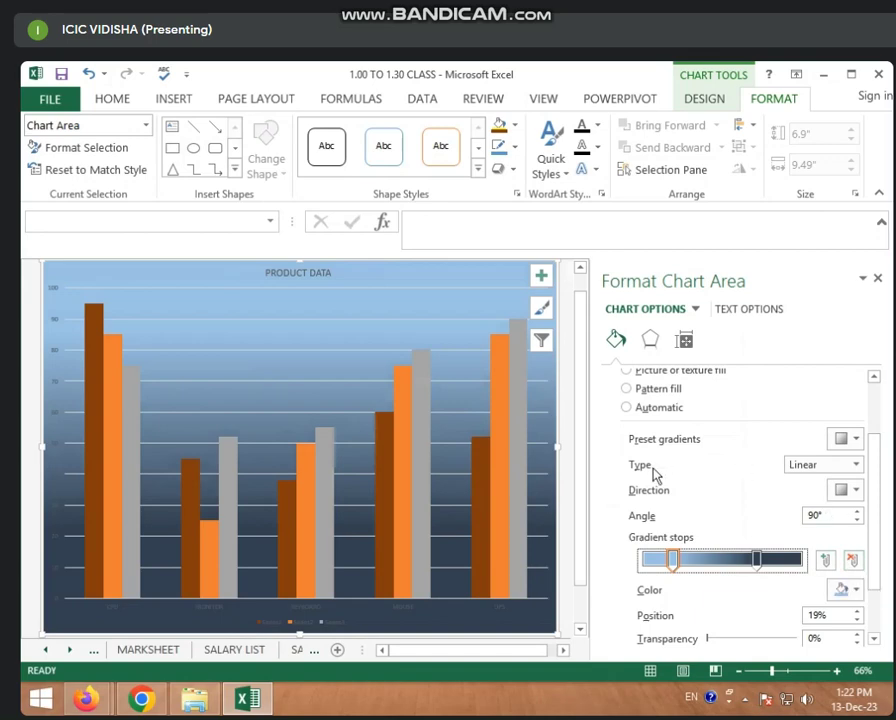
Try the Radial, Rectangular, Linear and Path gradient types.
left_click(857, 466)
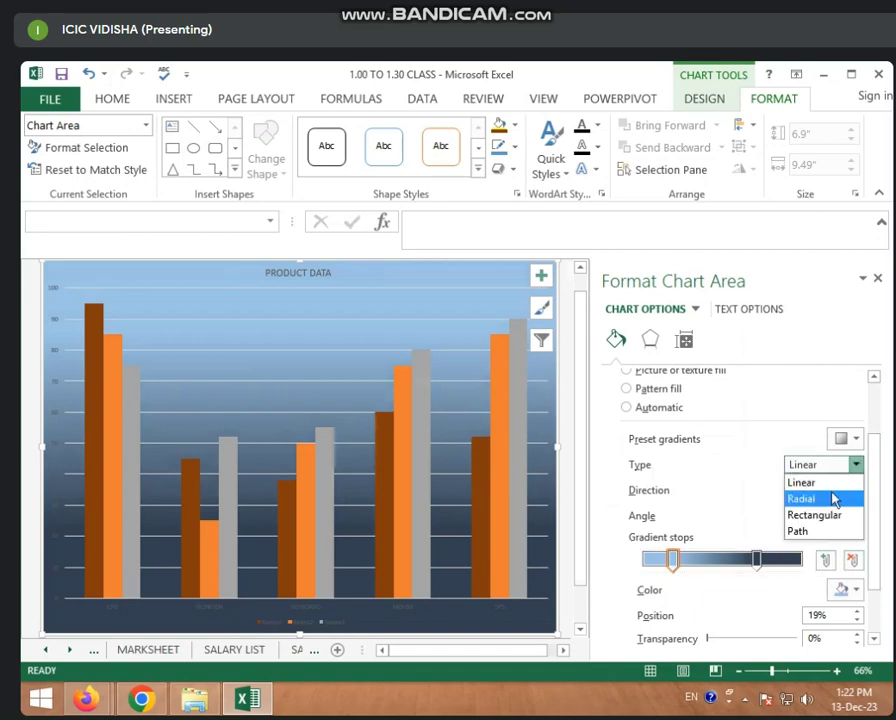
left_click(834, 497)
left_click(855, 466)
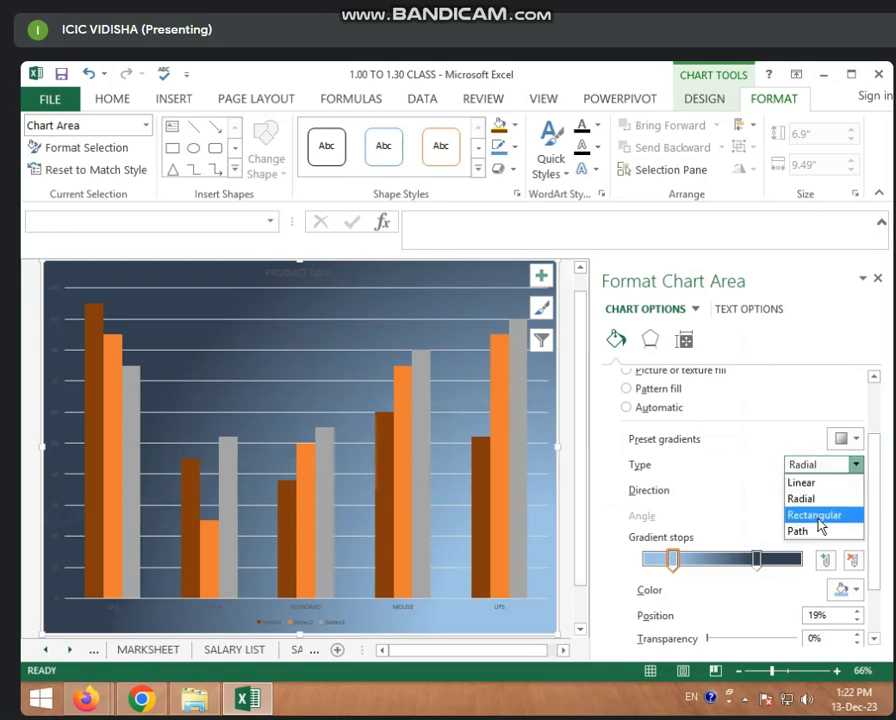
left_click(814, 514)
left_click(856, 465)
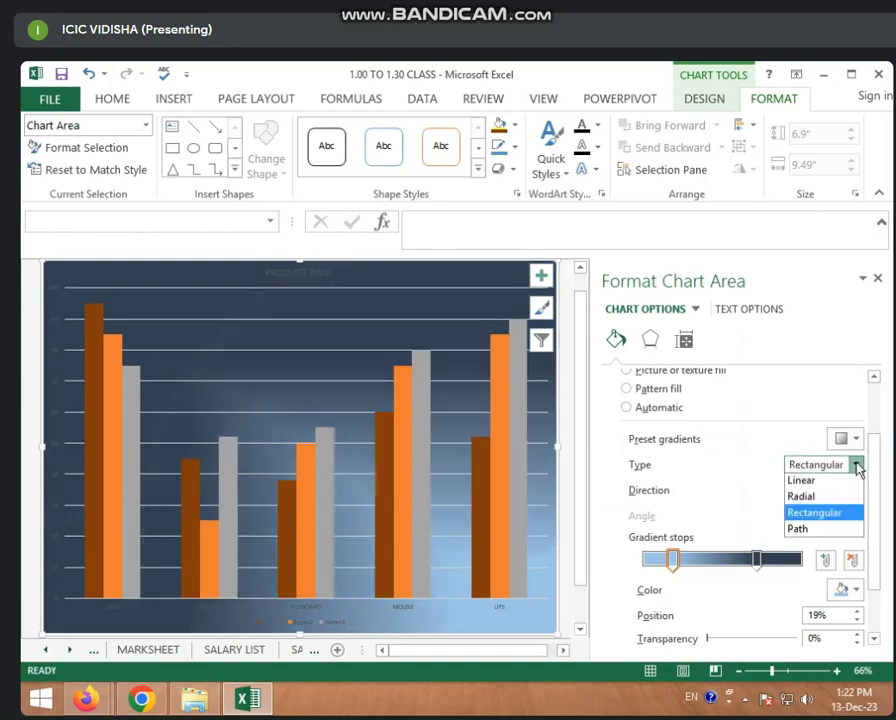
left_click(803, 484)
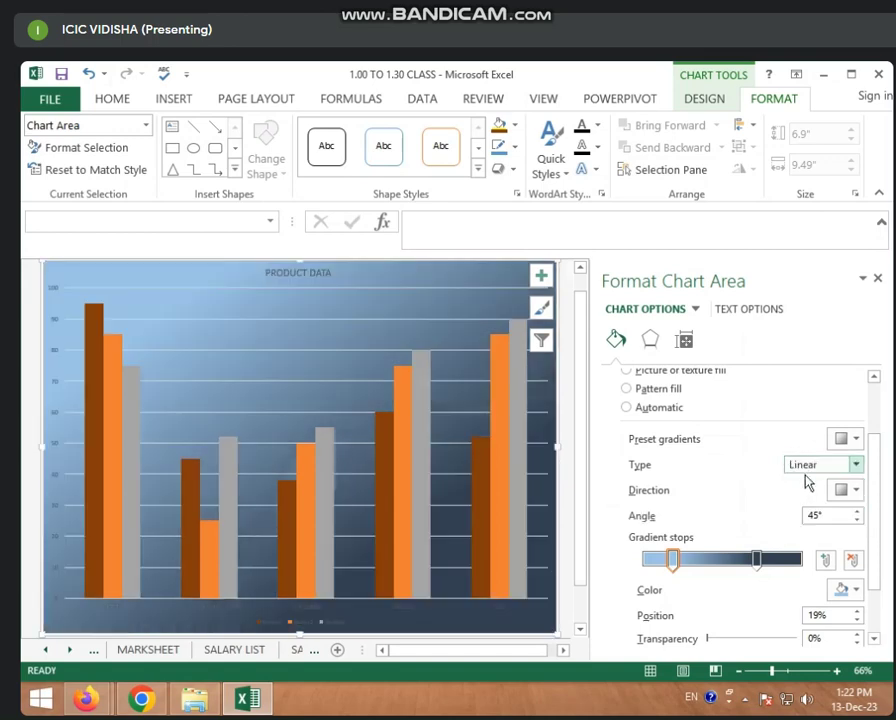
left_click(856, 465)
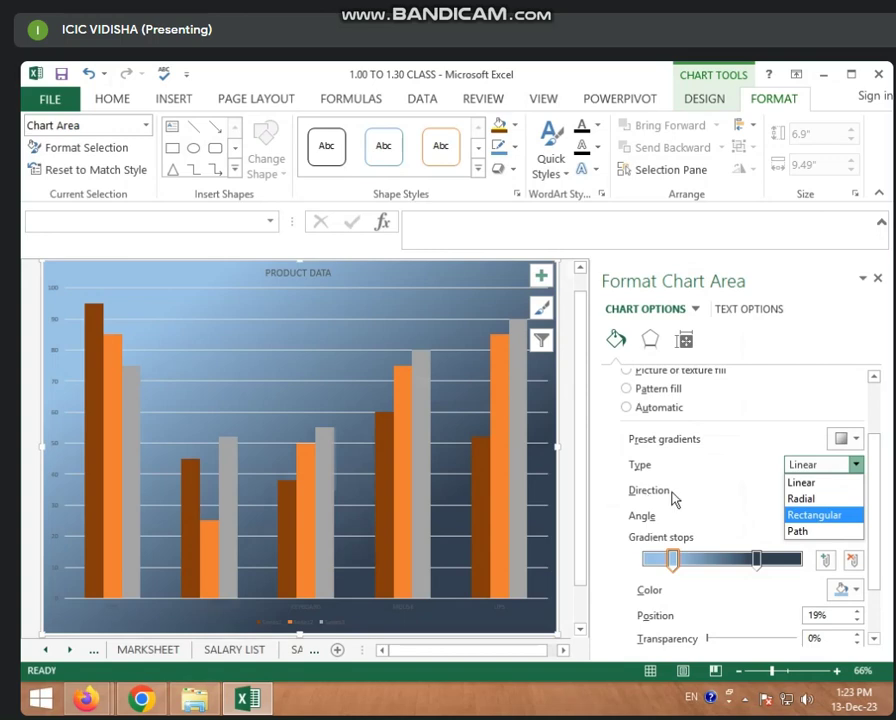
left_click(808, 531)
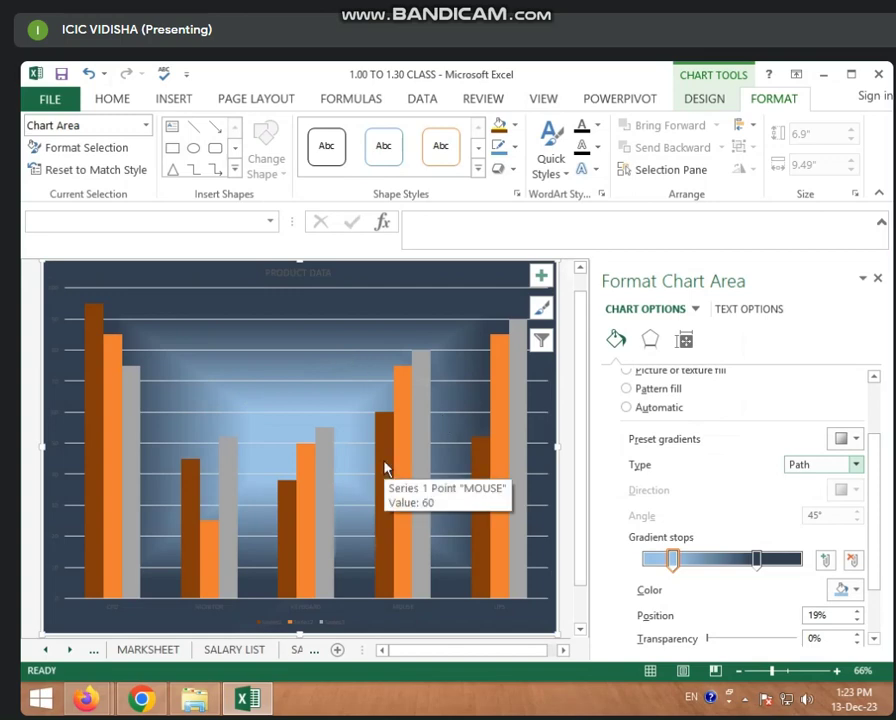
Set the gradient to Radial, radiating from the bottom-left corner.
left_click(856, 464)
left_click(836, 498)
left_click(842, 489)
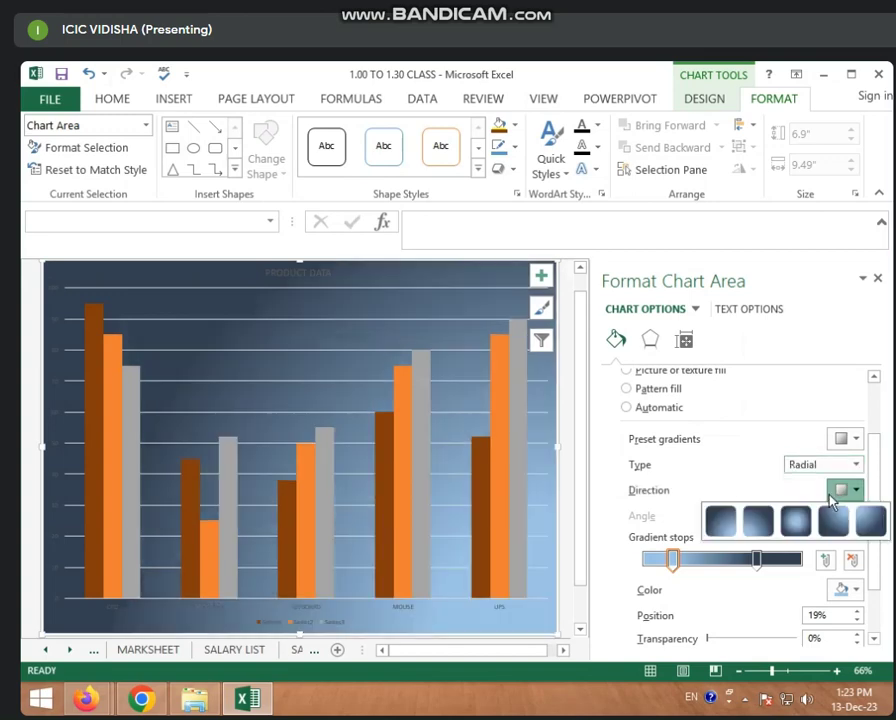
left_click(757, 523)
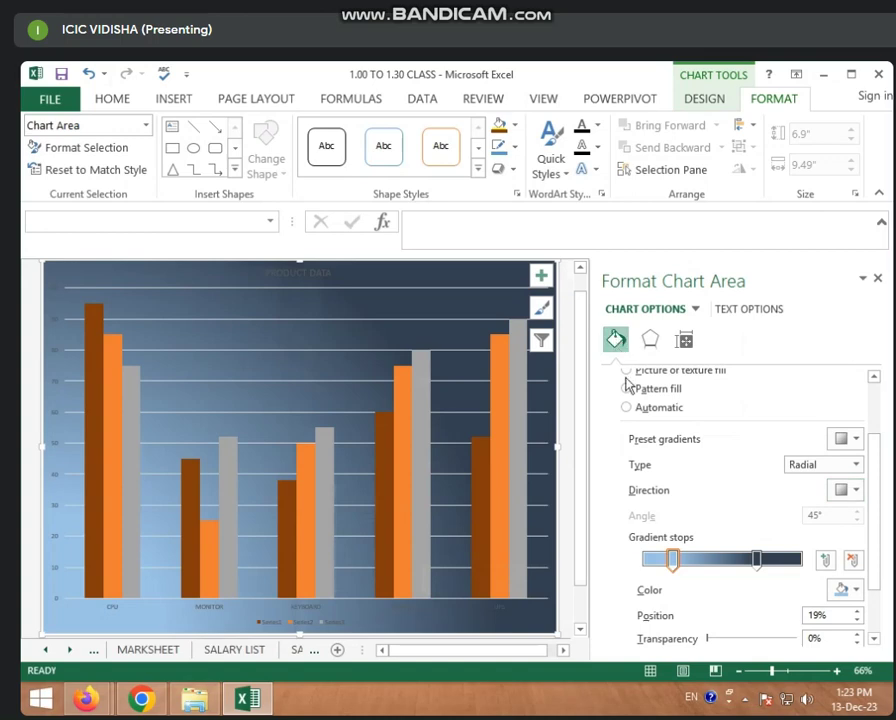
scroll(686, 405, "up", 2)
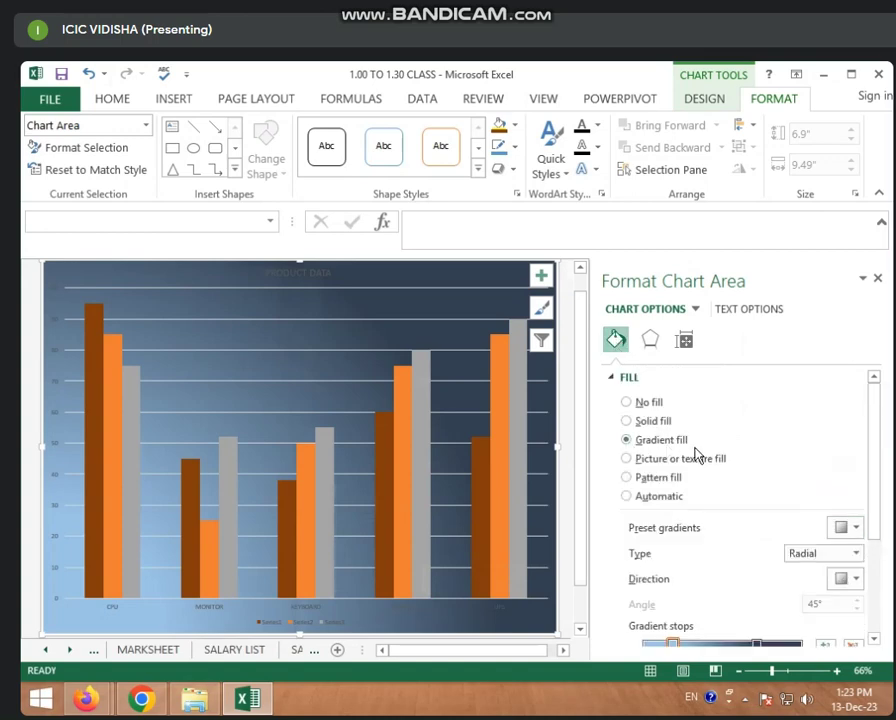
Use a picture fill with the flower image from F:\WALLPAPER for the chart background.
left_click(627, 460)
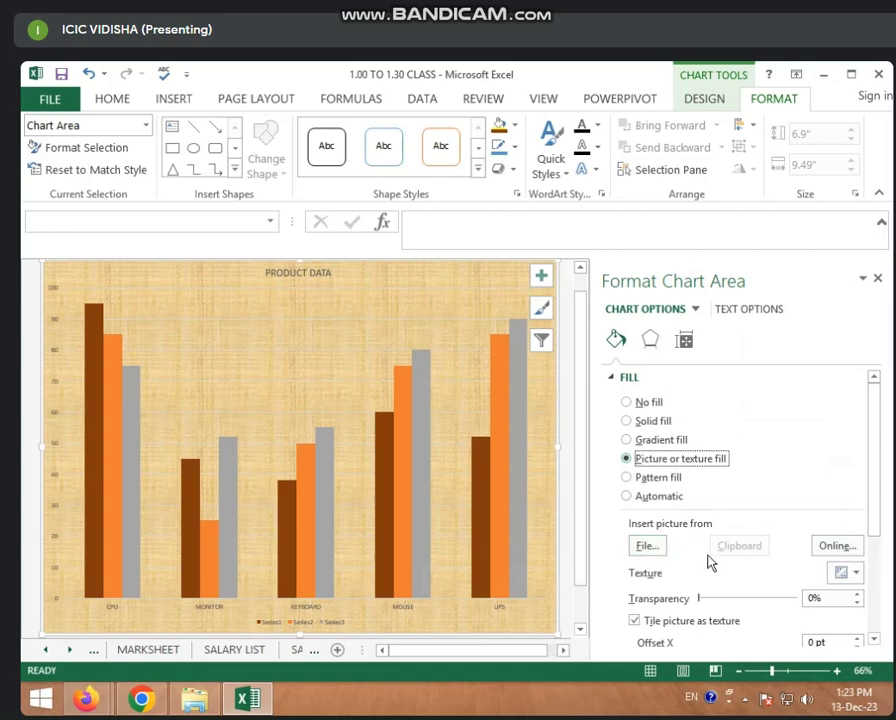
left_click(645, 546)
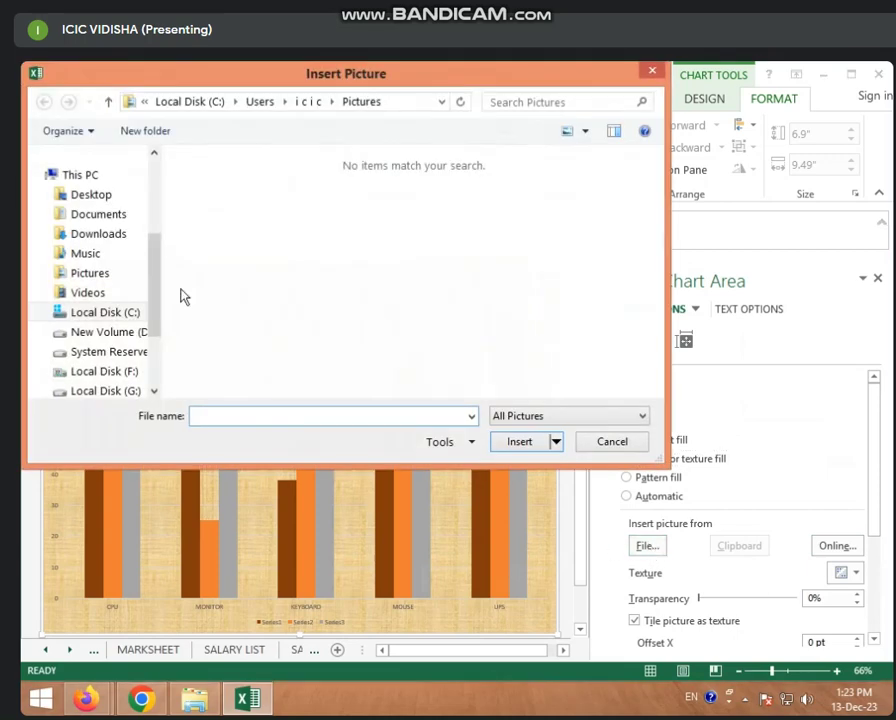
mouse_move(104, 371)
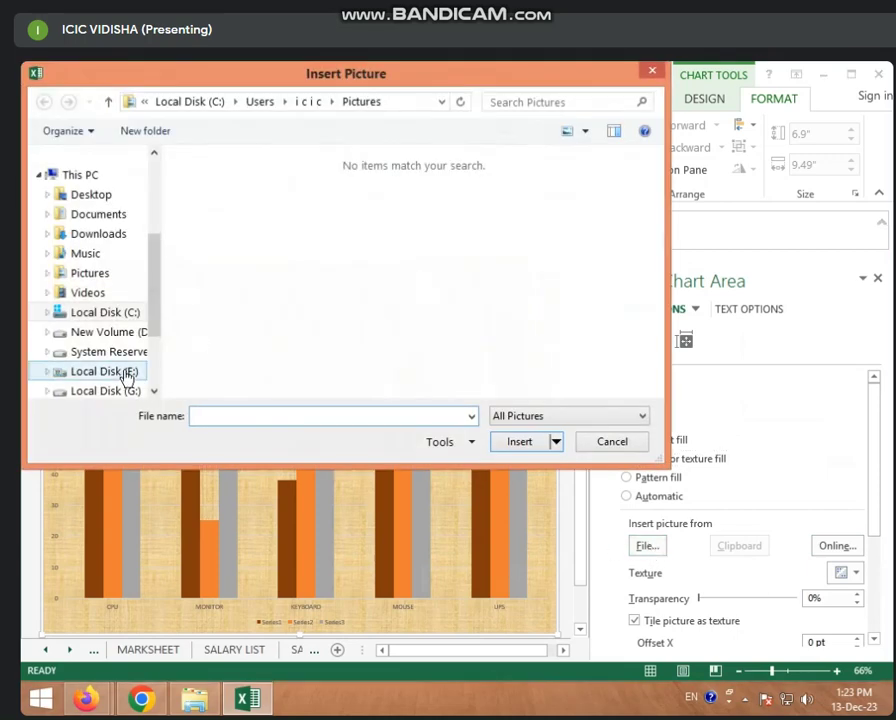
left_click(118, 373)
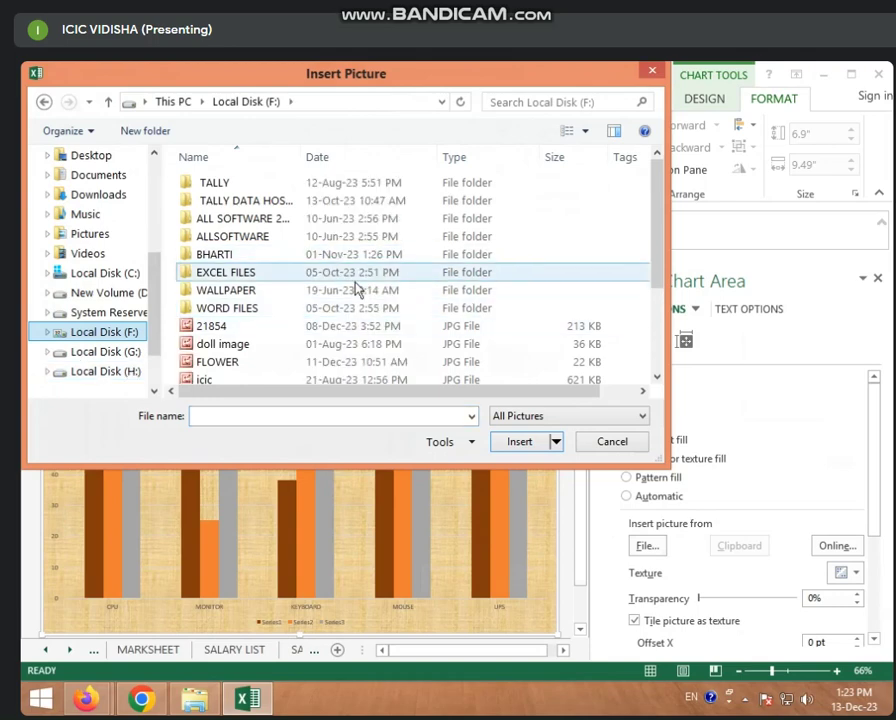
double_click(320, 292)
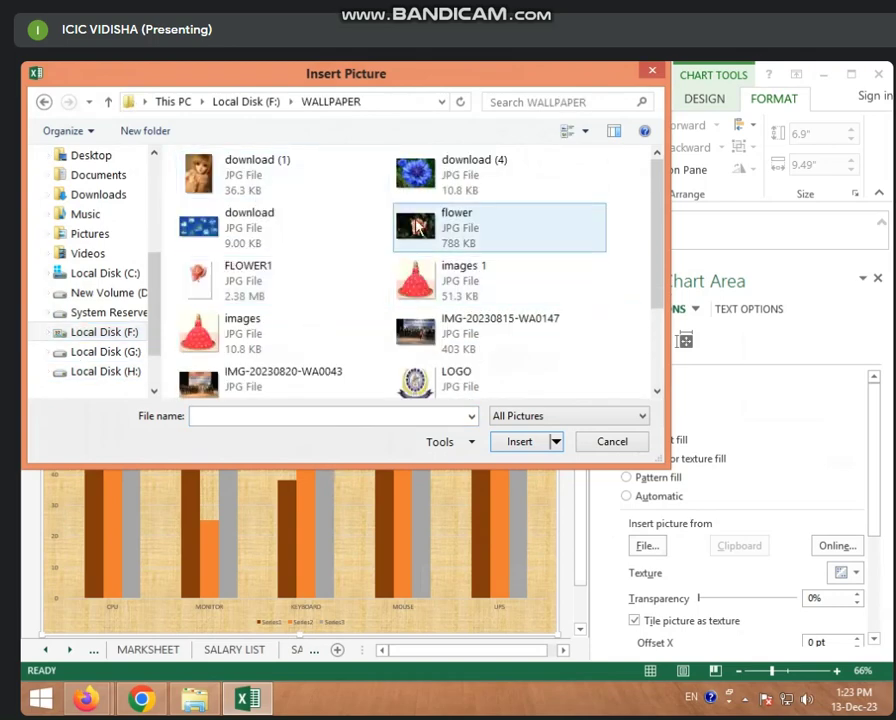
left_click(420, 226)
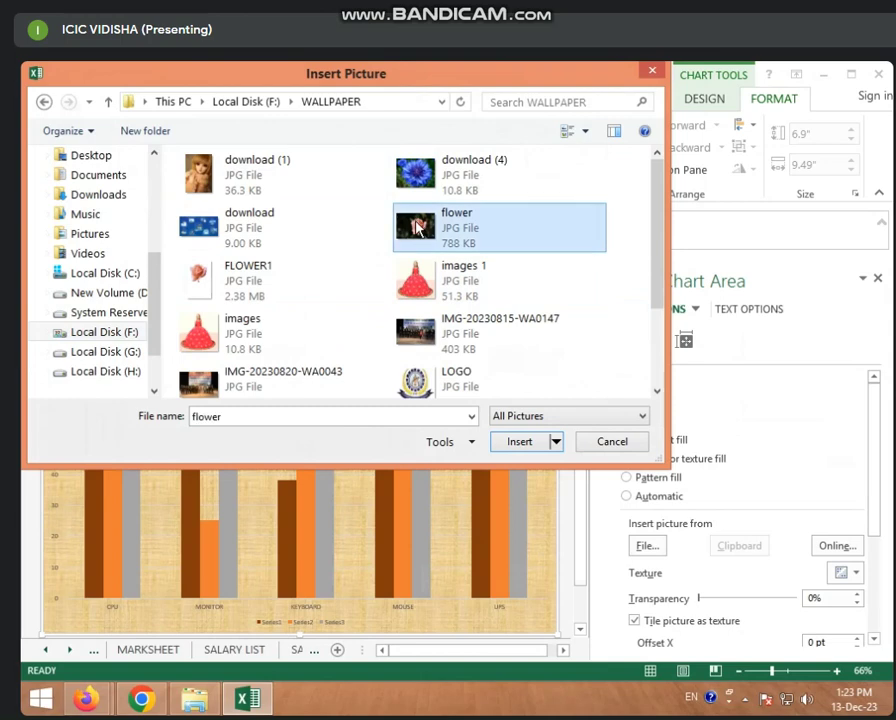
left_click(517, 444)
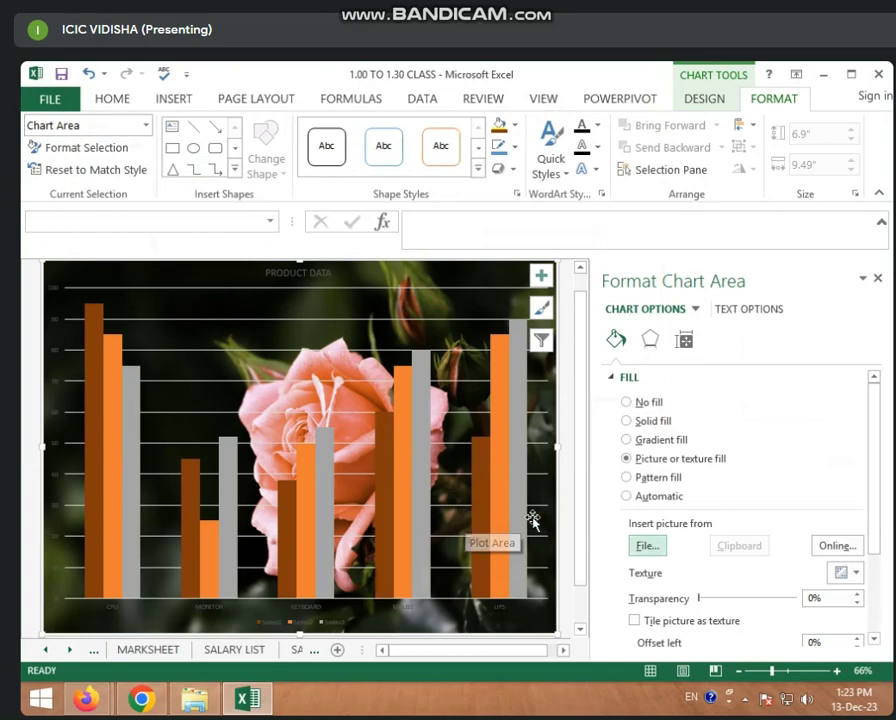
Search Bing for nature images beyond Creative Commons and try inserting a mountain-lake photo, which errors.
left_click(834, 546)
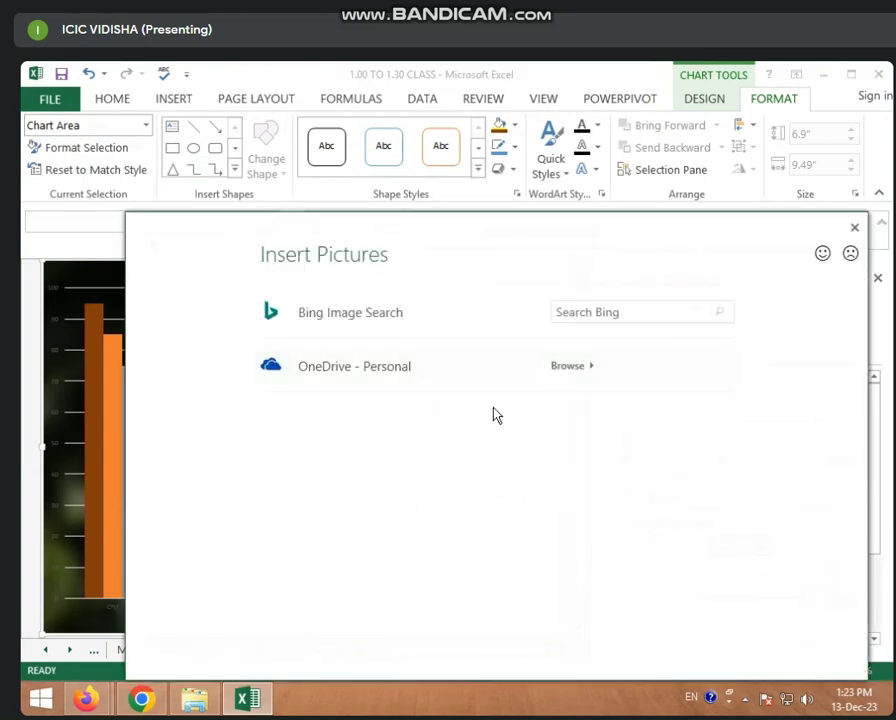
left_click(602, 314)
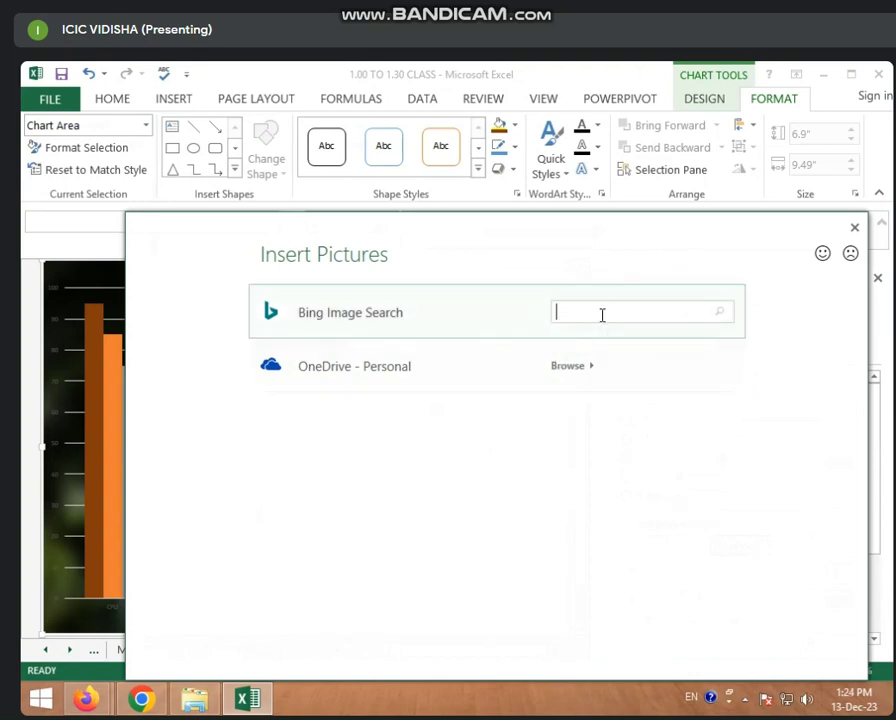
type("NATURE")
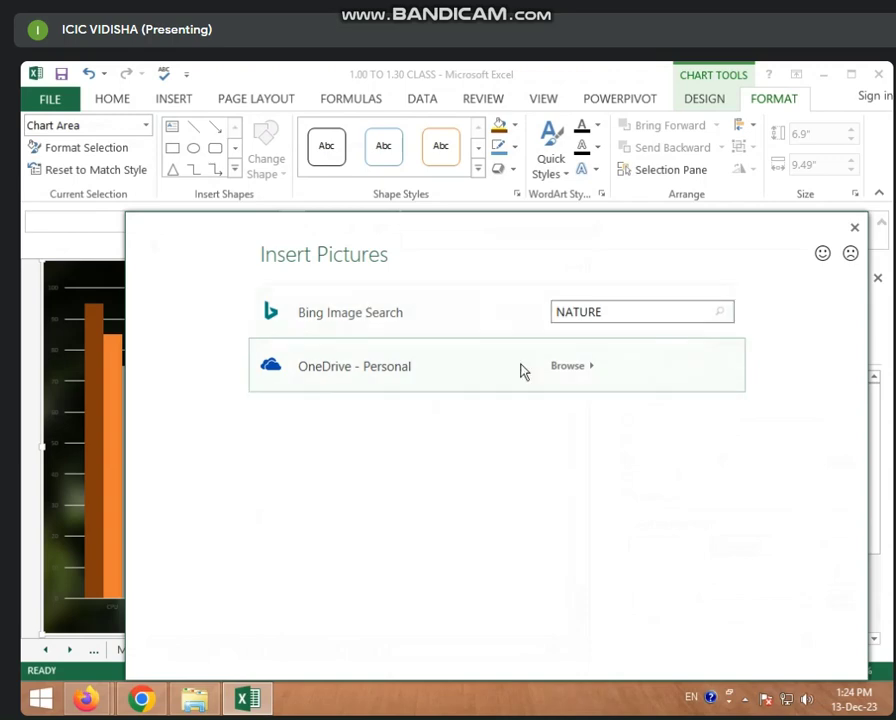
key("Return")
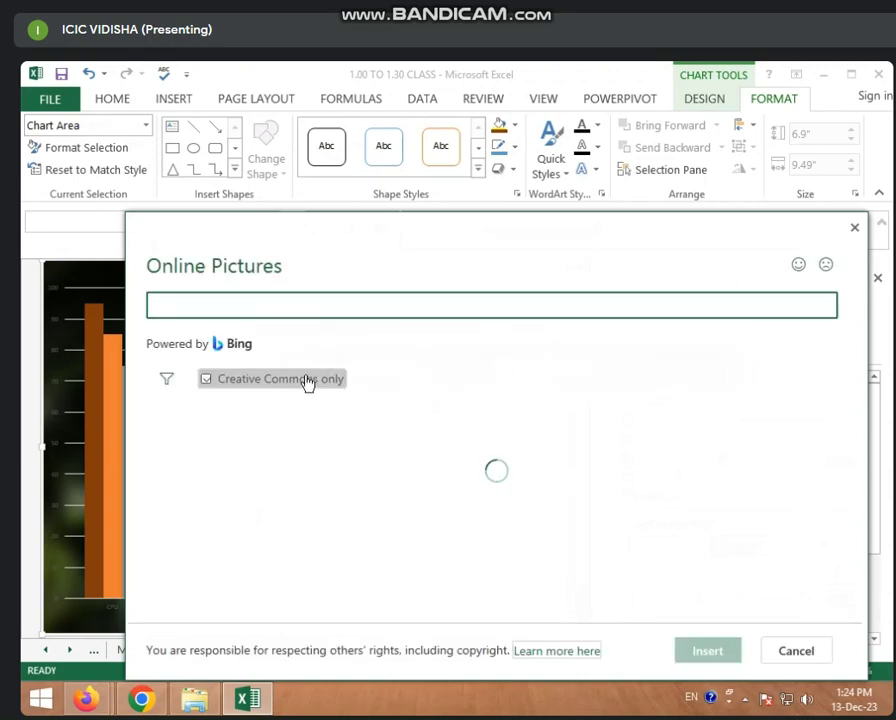
left_click(308, 384)
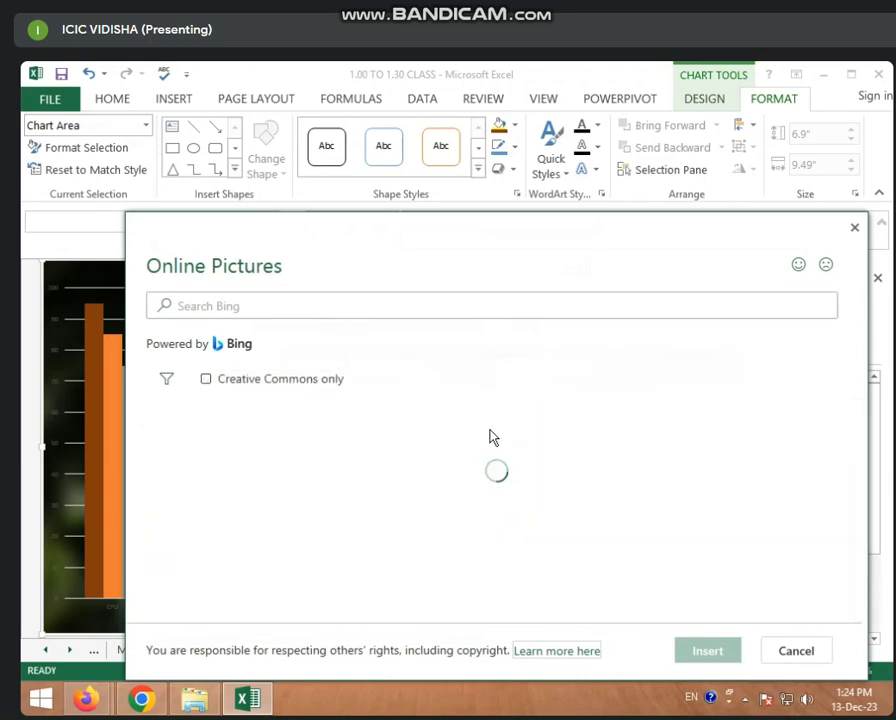
scroll(508, 476, "down", 2)
scroll(378, 488, "down", 3)
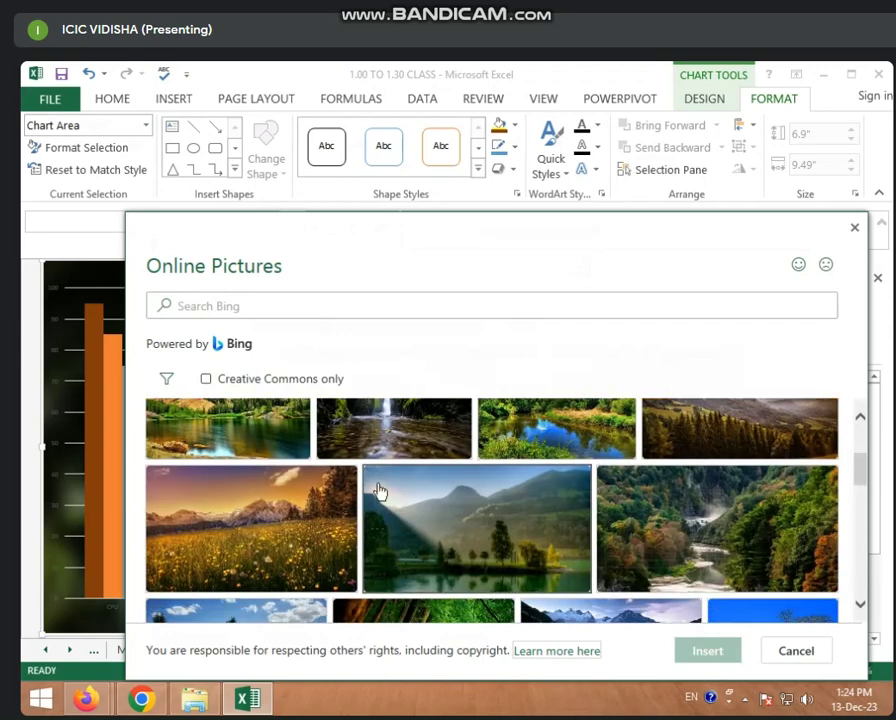
left_click(393, 513)
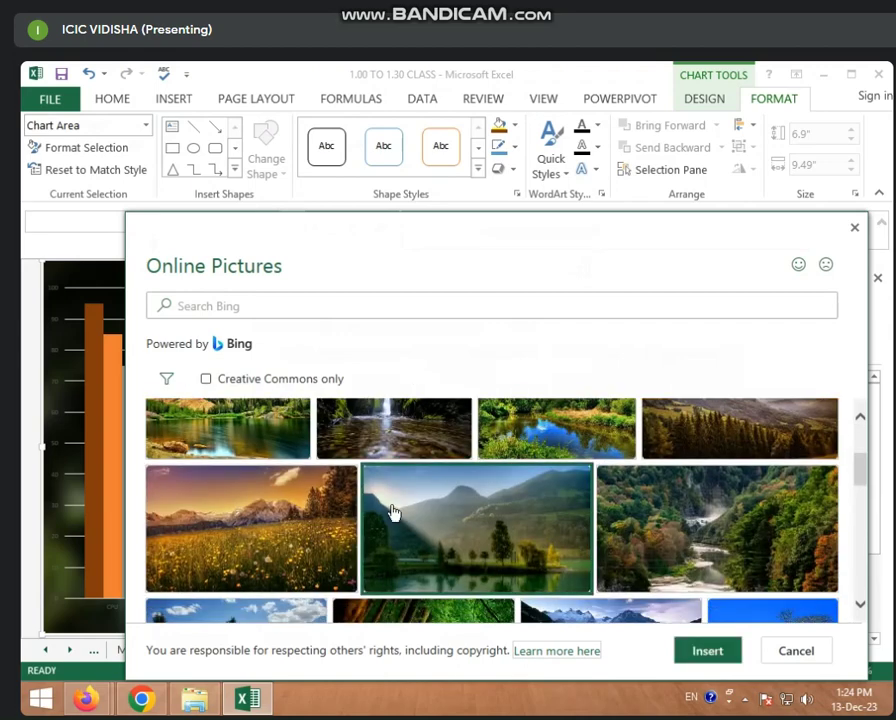
left_click(703, 652)
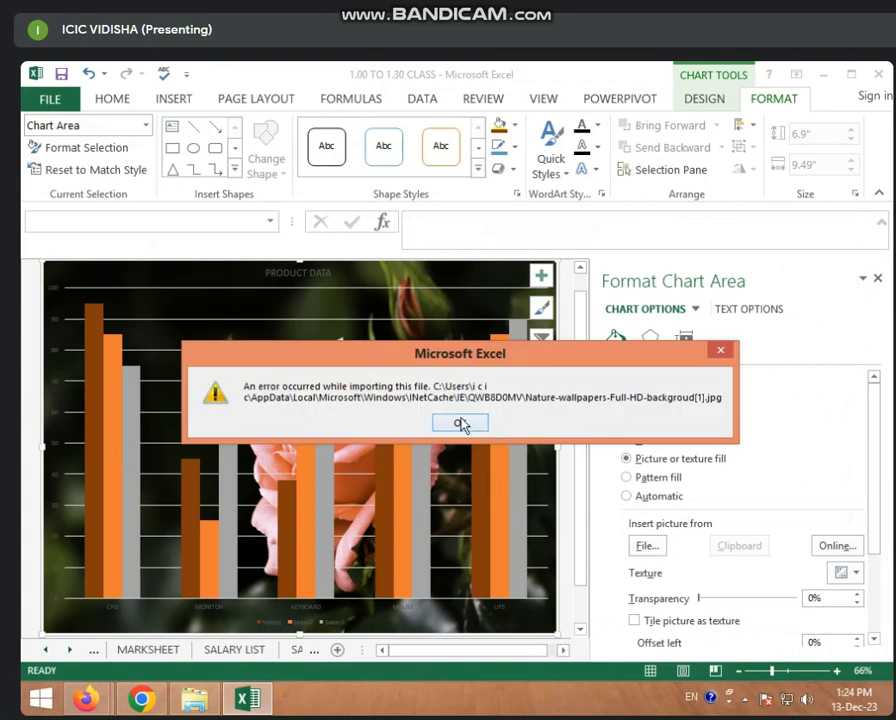
Dismiss the error, repeat the nature search, and insert the green lakeside photo instead.
left_click(460, 424)
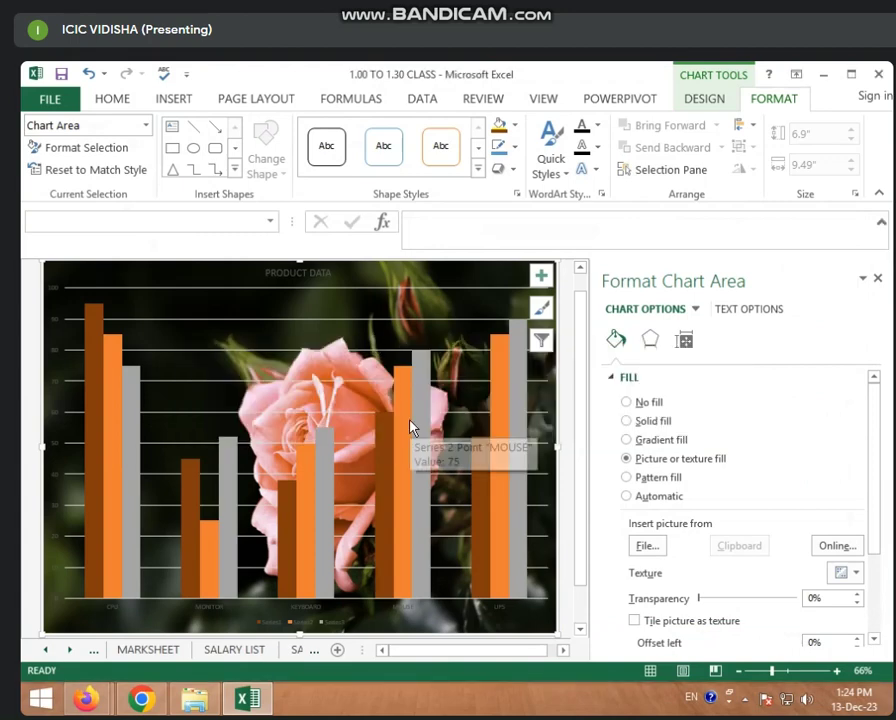
left_click(820, 545)
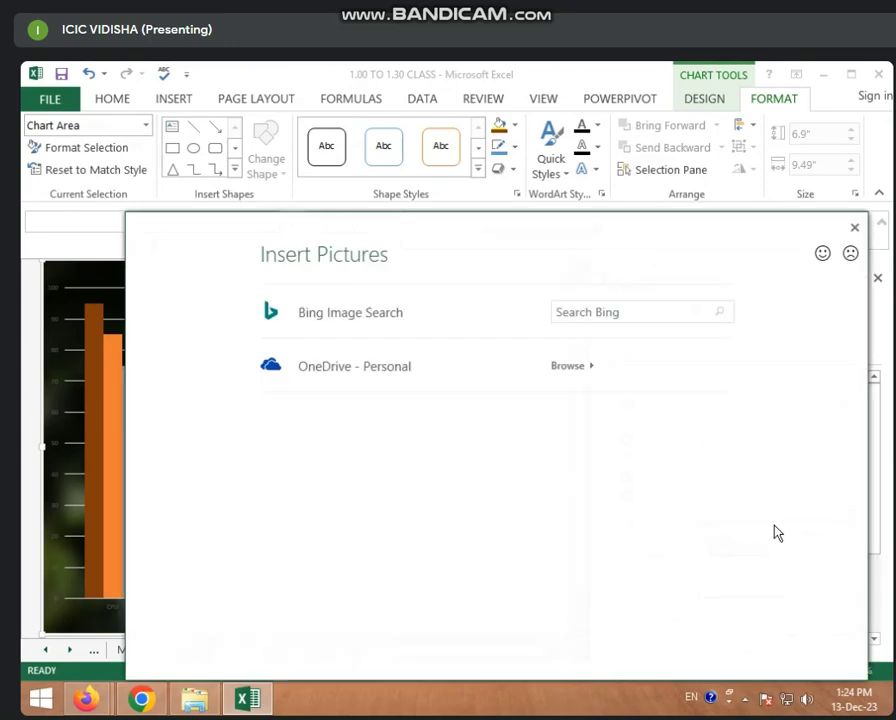
left_click(608, 312)
type("NATURE")
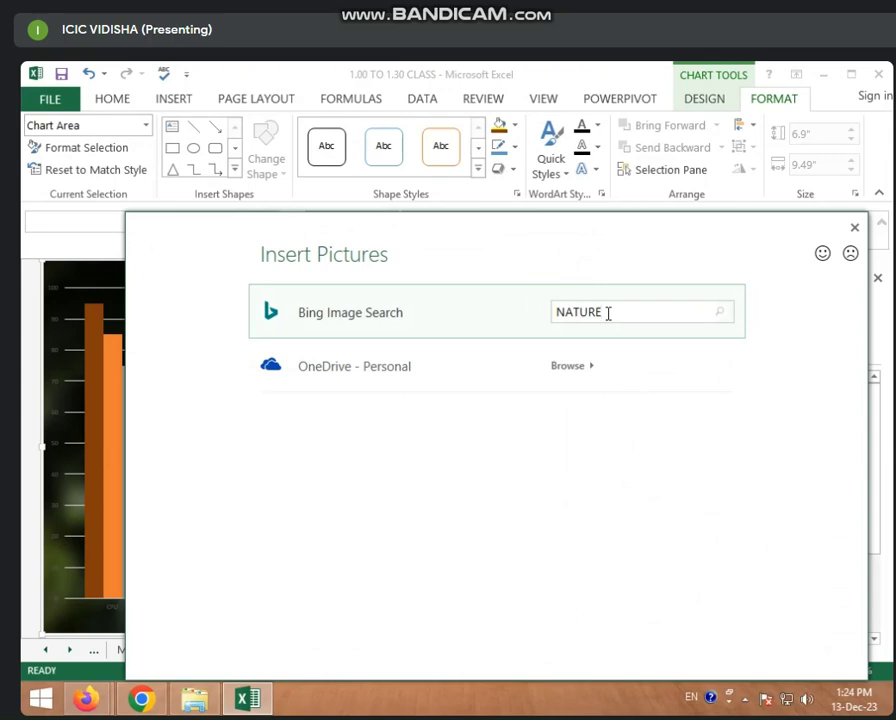
key("Return")
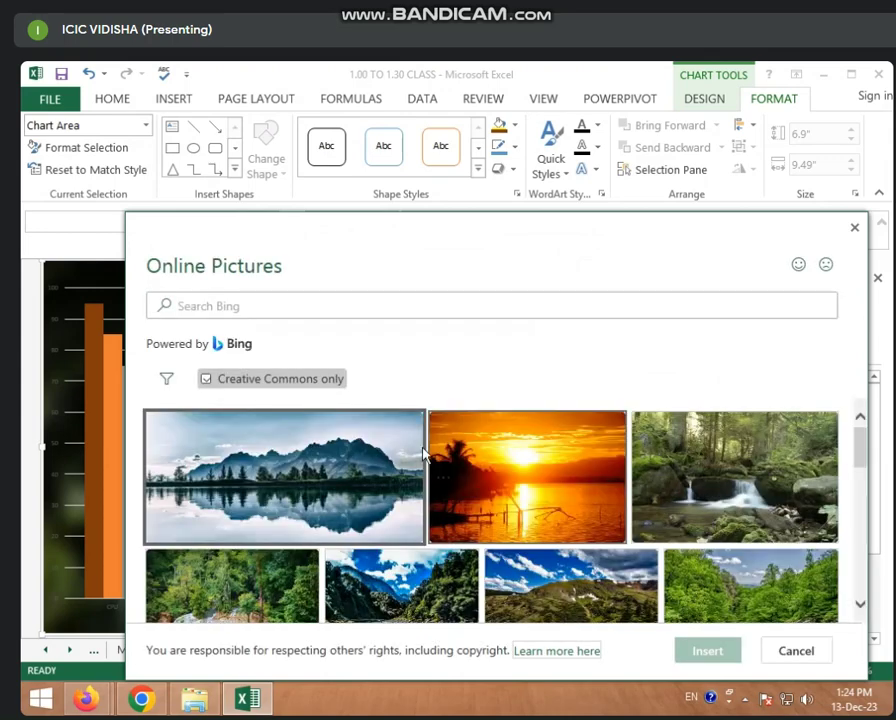
left_click(302, 384)
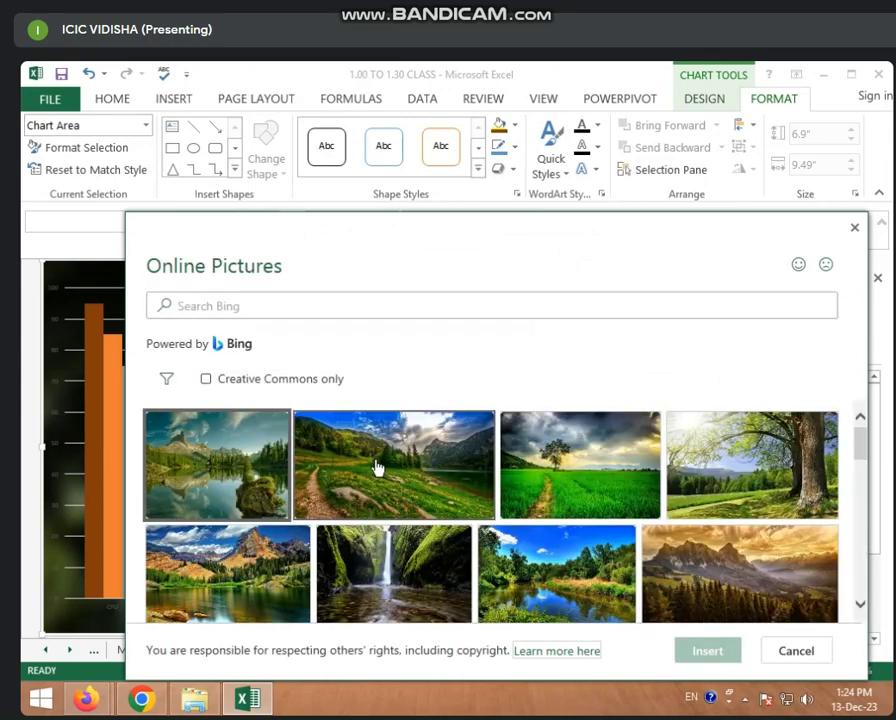
scroll(377, 467, "down", 5)
scroll(378, 512, "down", 3)
left_click(248, 532)
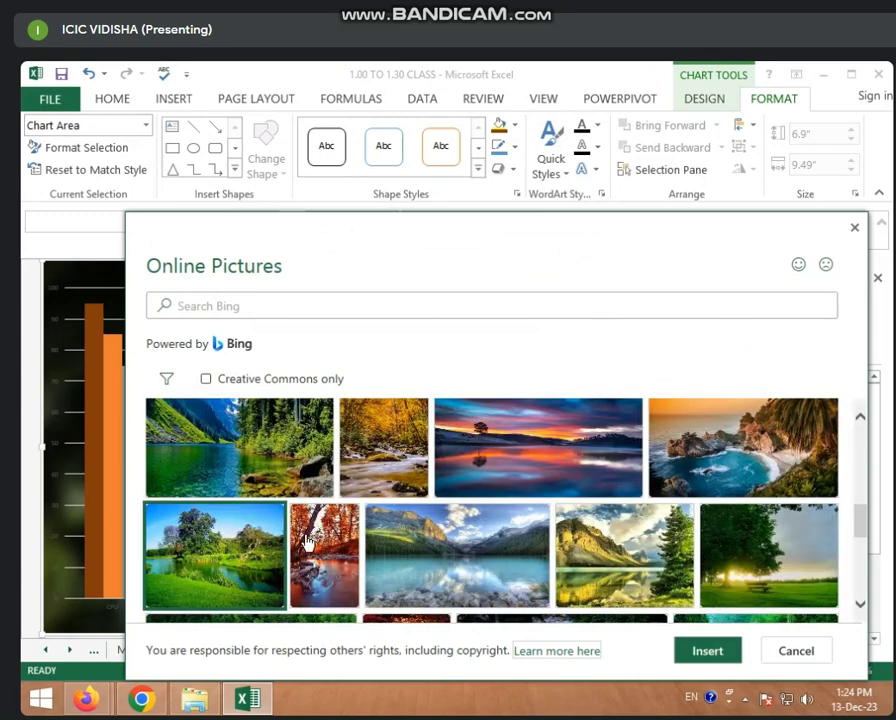
left_click(698, 650)
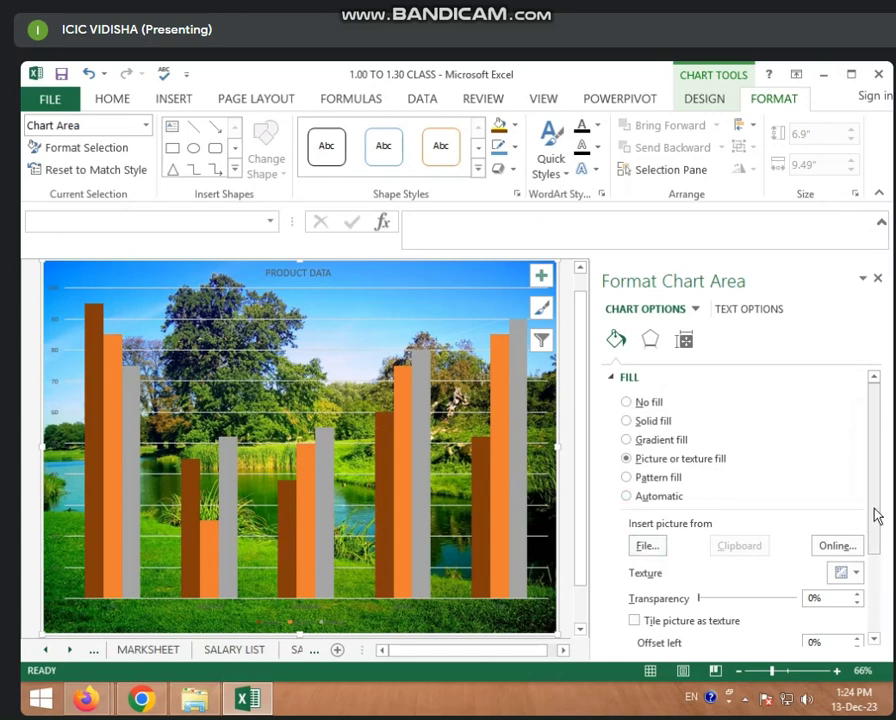
Try a paper texture, then settle on the light grey speckled texture for the chart area.
left_click(840, 573)
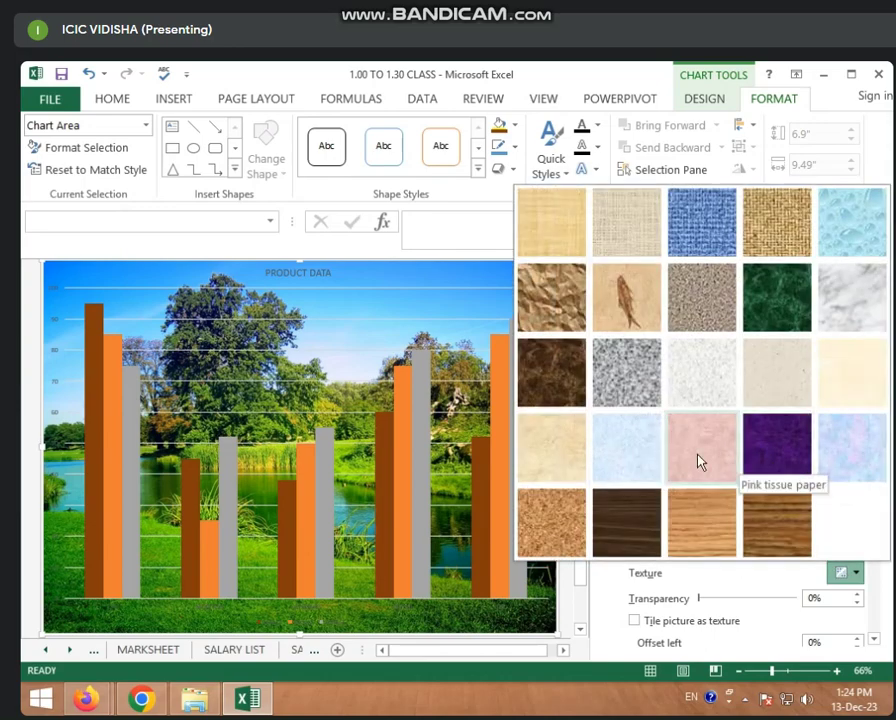
left_click(546, 464)
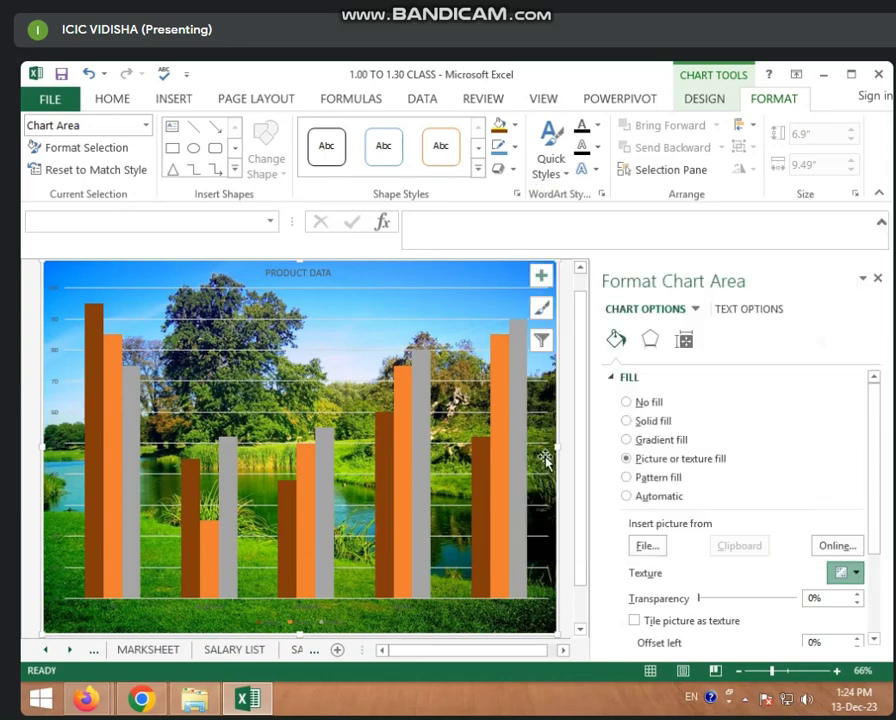
left_click(841, 572)
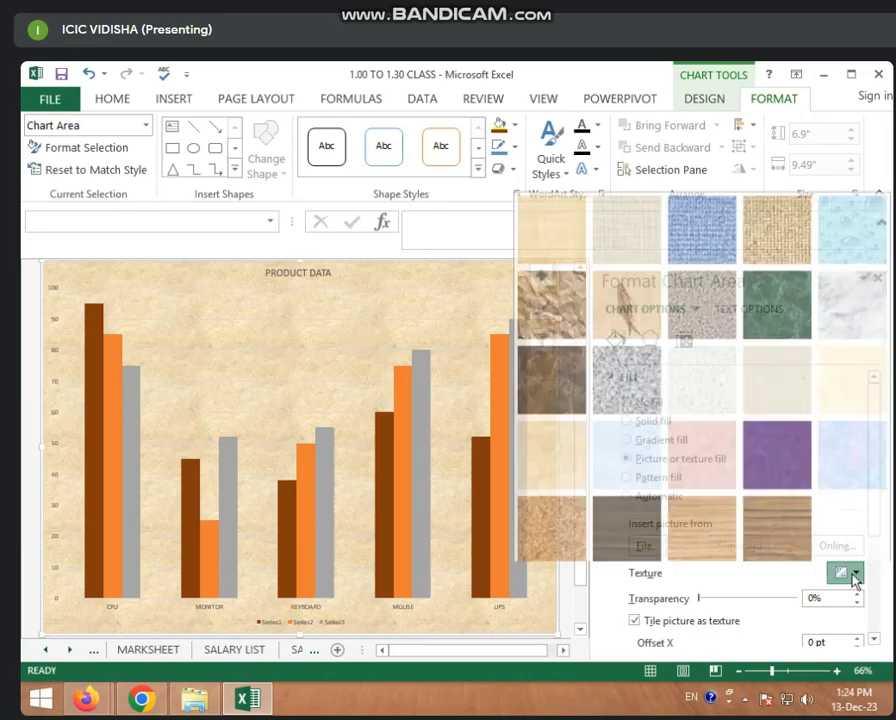
left_click(710, 388)
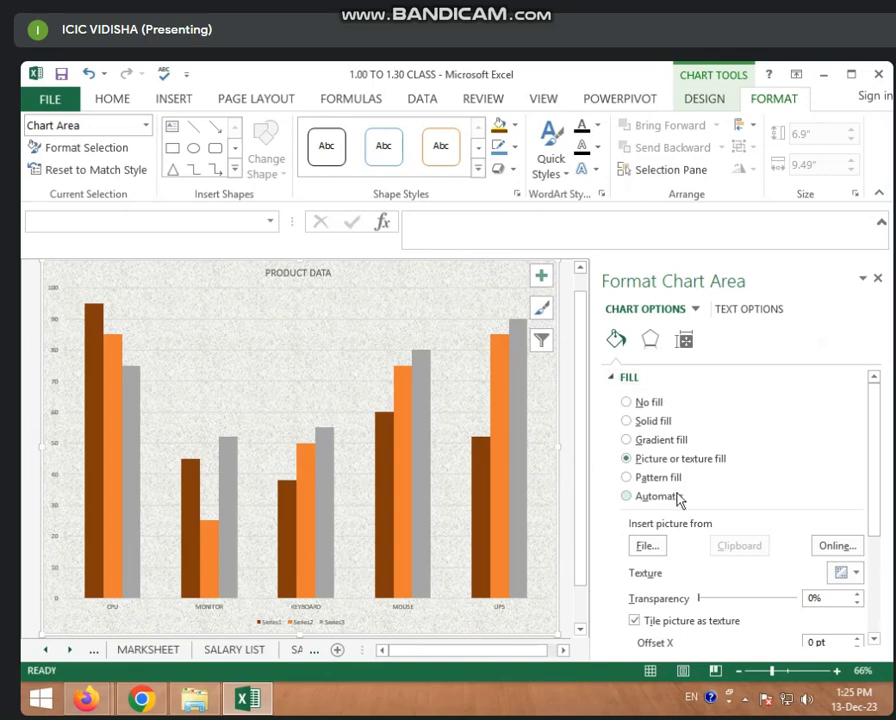
Apply an orange dotted pattern fill with darker orange foreground and green background.
left_click(654, 479)
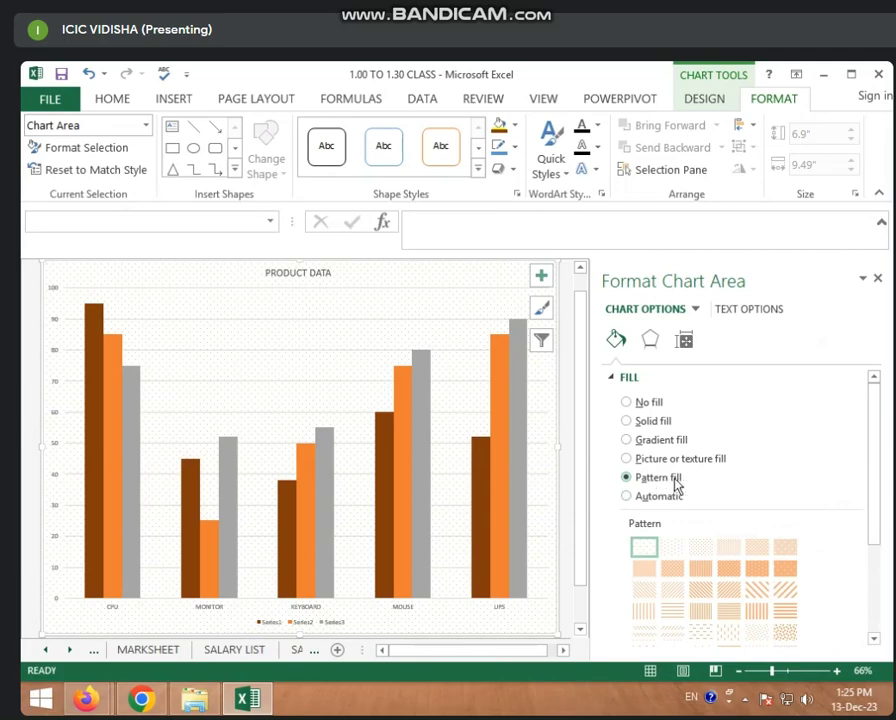
left_click(701, 571)
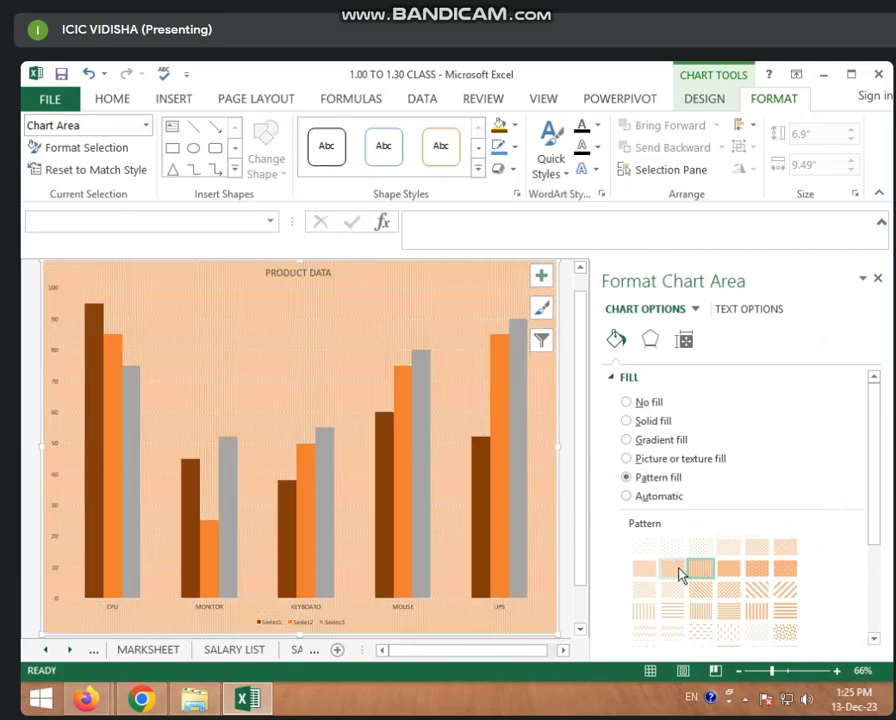
left_click(724, 572)
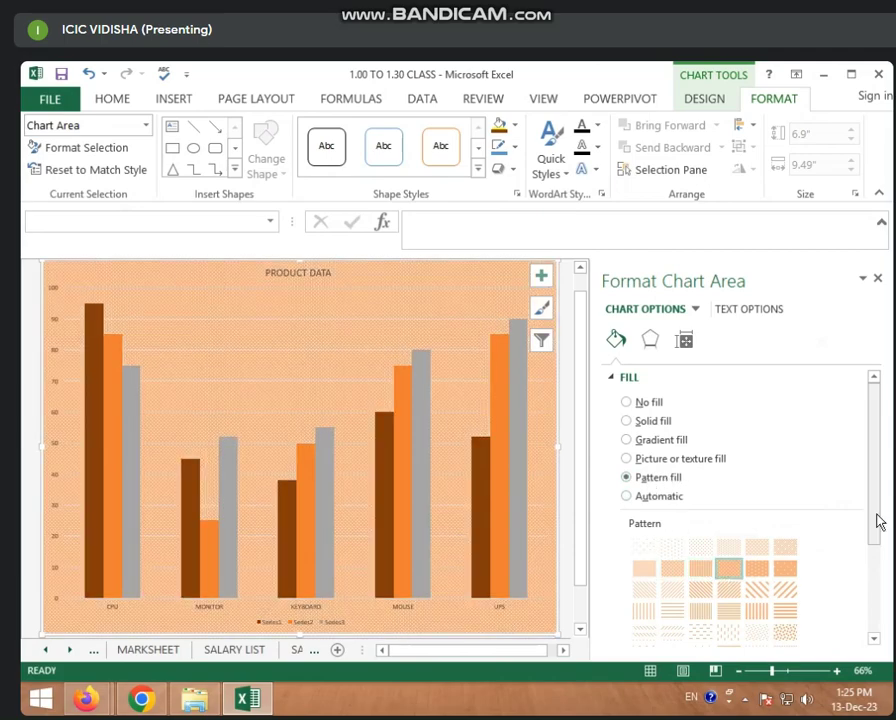
left_click_drag(878, 521, 876, 608)
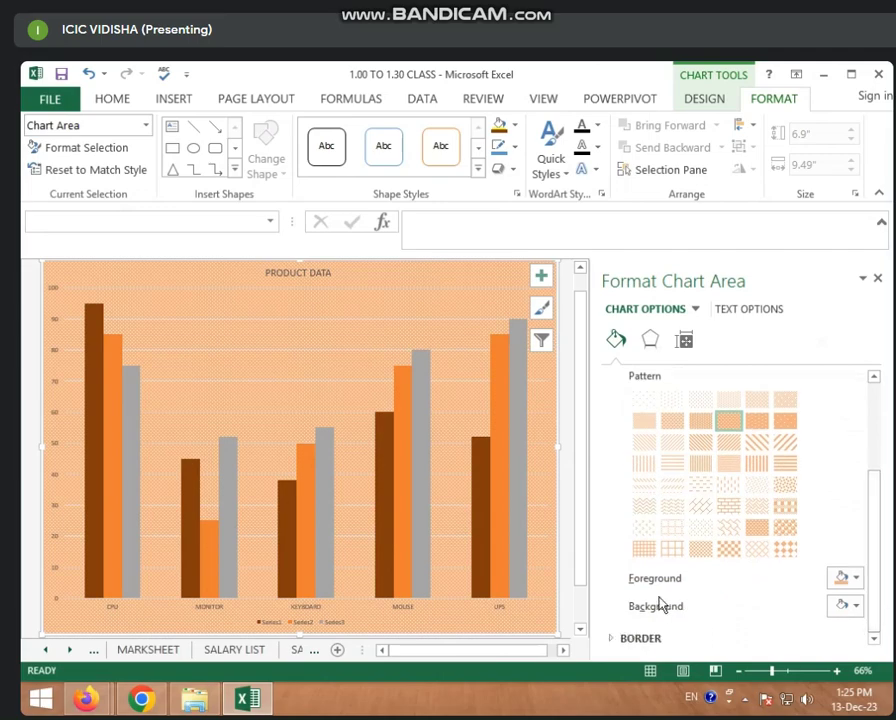
left_click(848, 578)
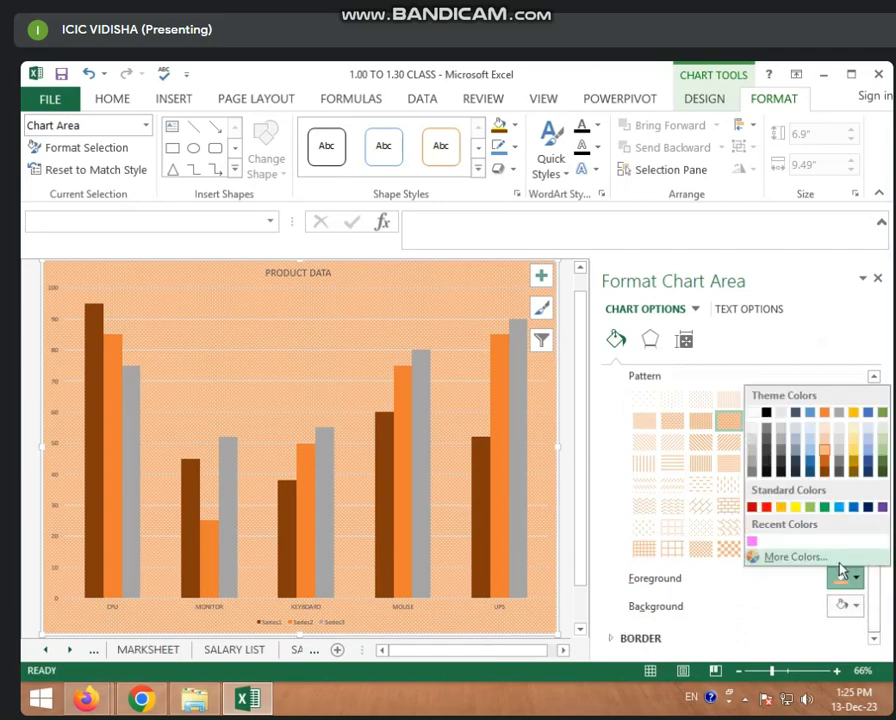
left_click(826, 464)
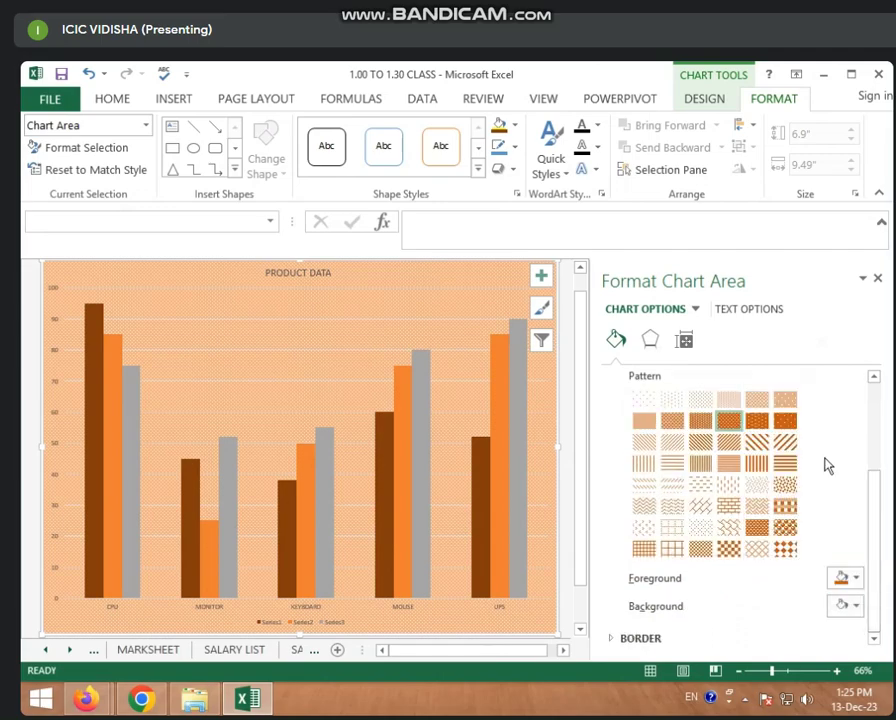
left_click(850, 606)
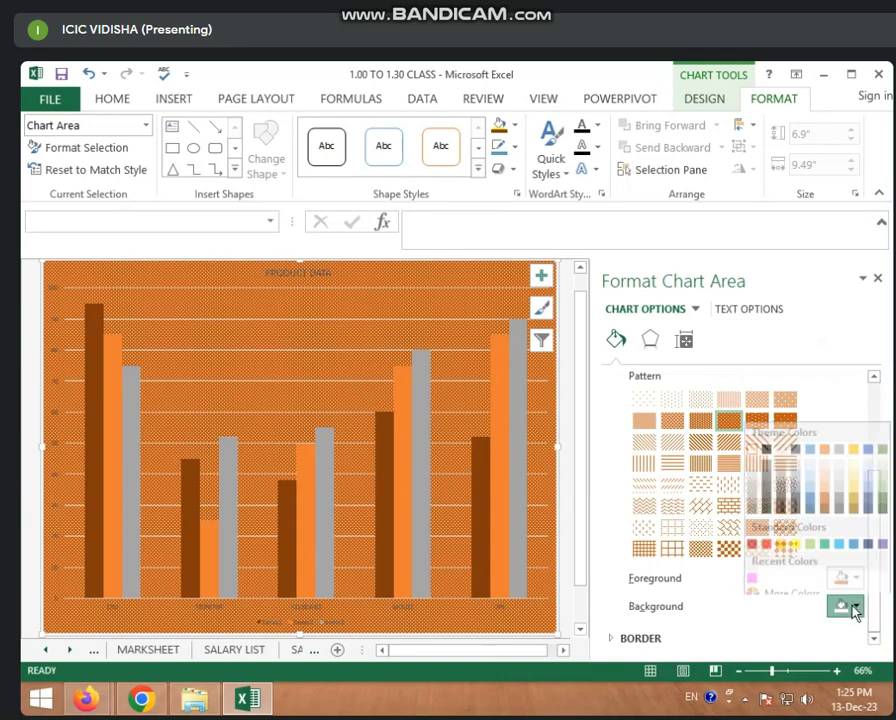
left_click(813, 537)
Try brick, horizontal-line and olive diagonal patterns, then reset the fill to Automatic.
left_click(730, 505)
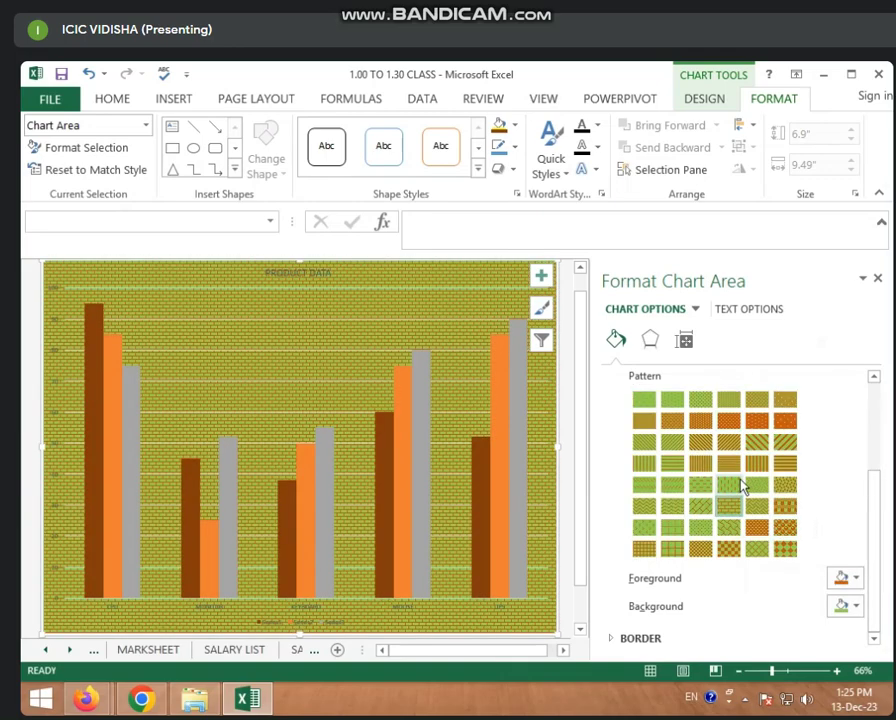
left_click(736, 466)
left_click(735, 421)
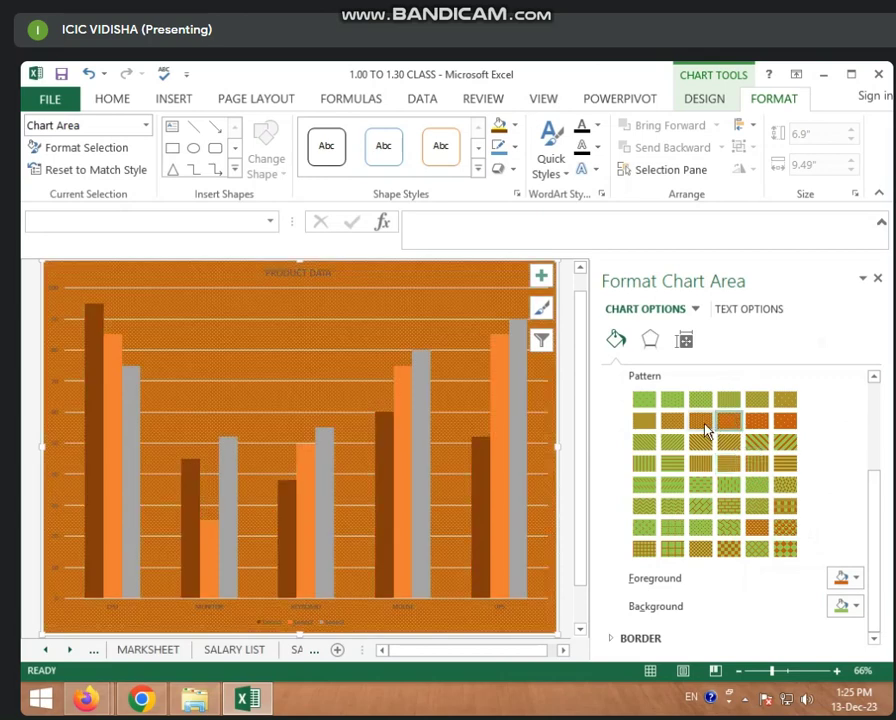
left_click(710, 446)
scroll(804, 430, "up", 2)
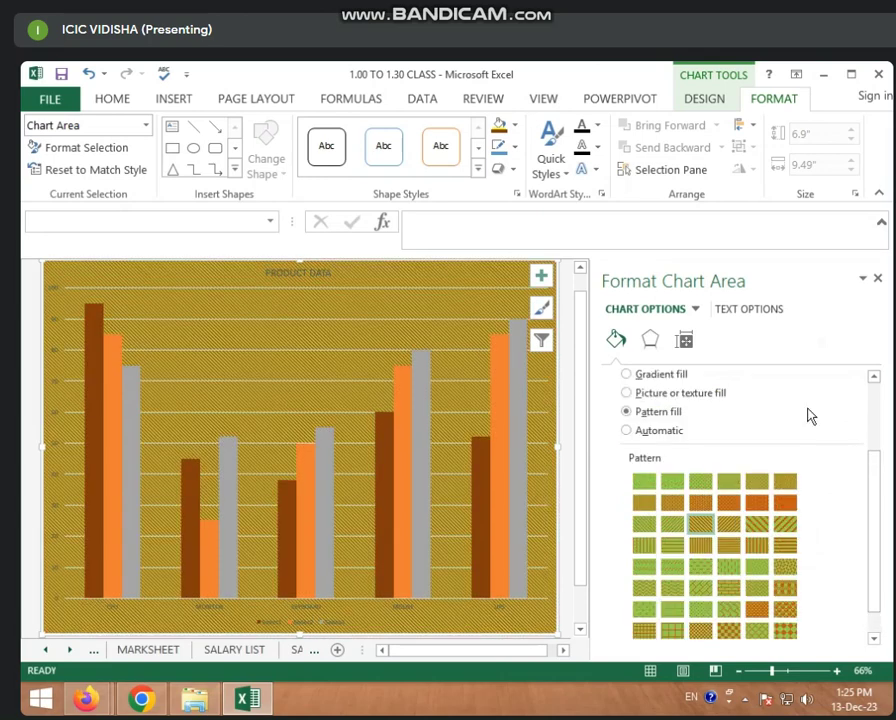
scroll(808, 414, "up", 1)
left_click(657, 473)
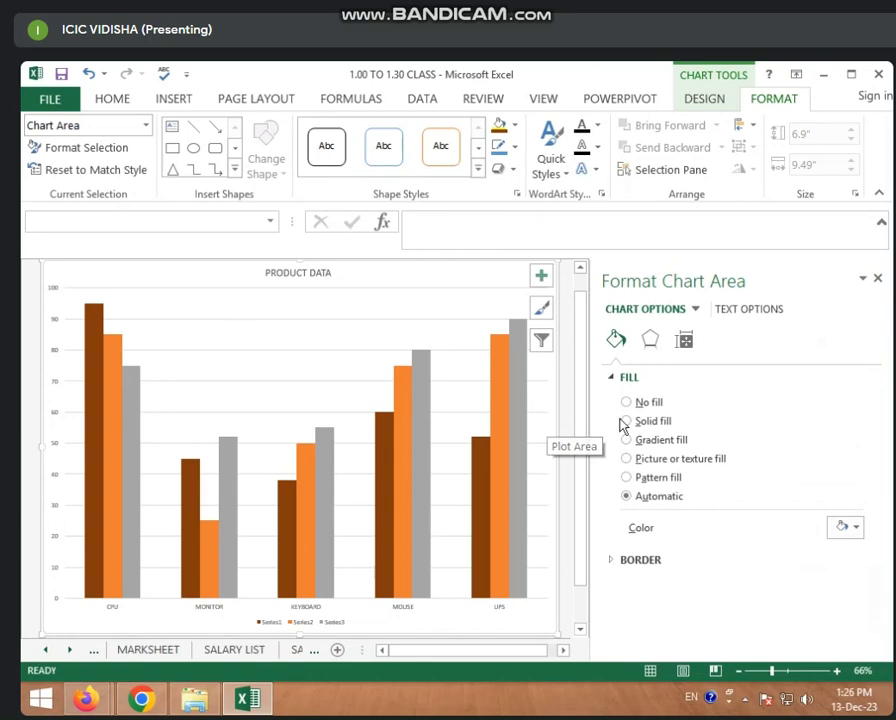
Fill the chart area solid orange and turn off the Primary Major Horizontal gridlines.
left_click(650, 422)
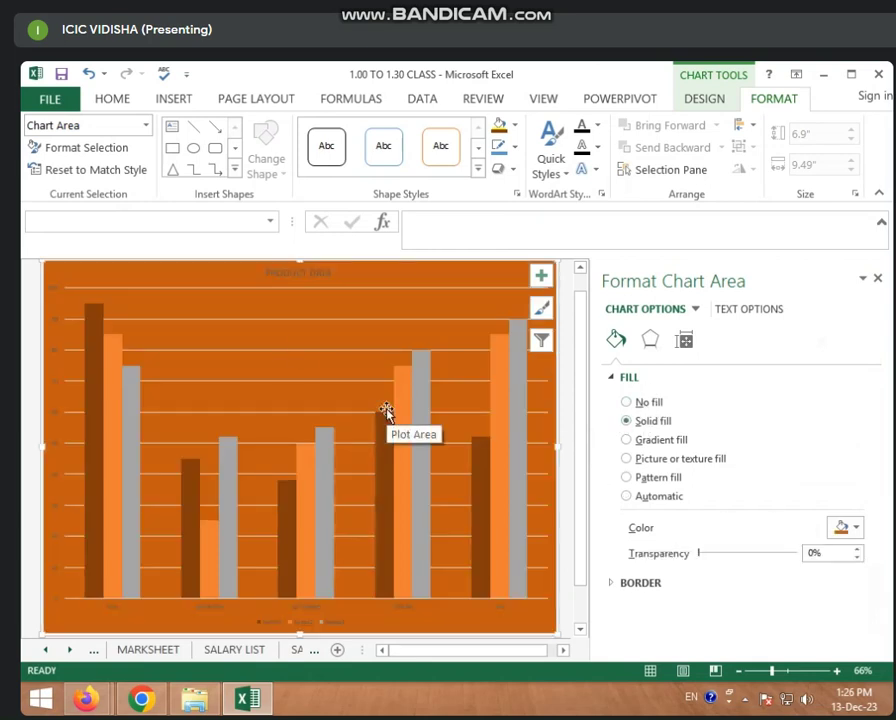
left_click(704, 98)
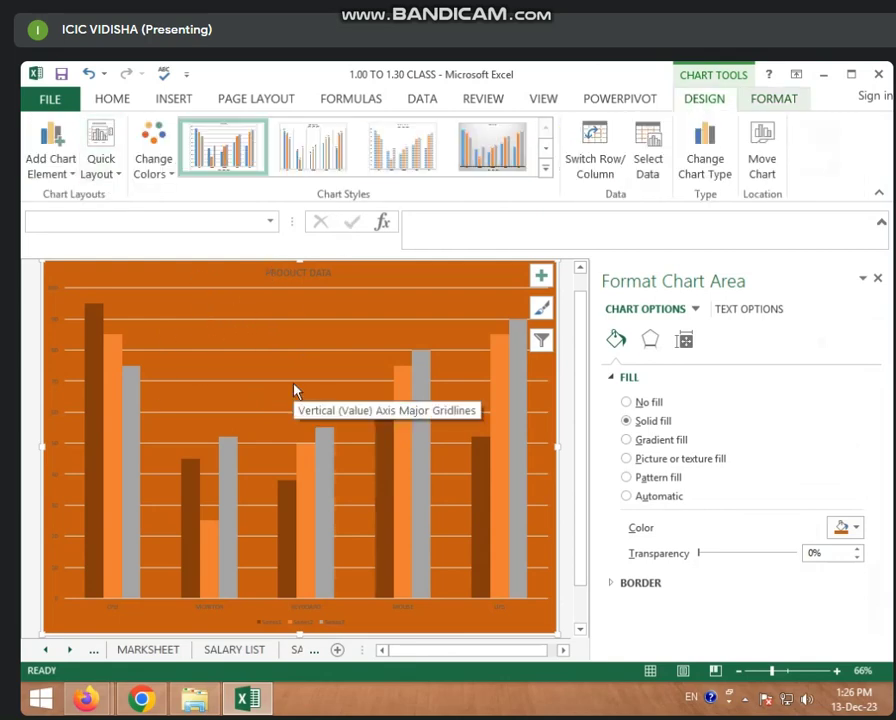
left_click(60, 167)
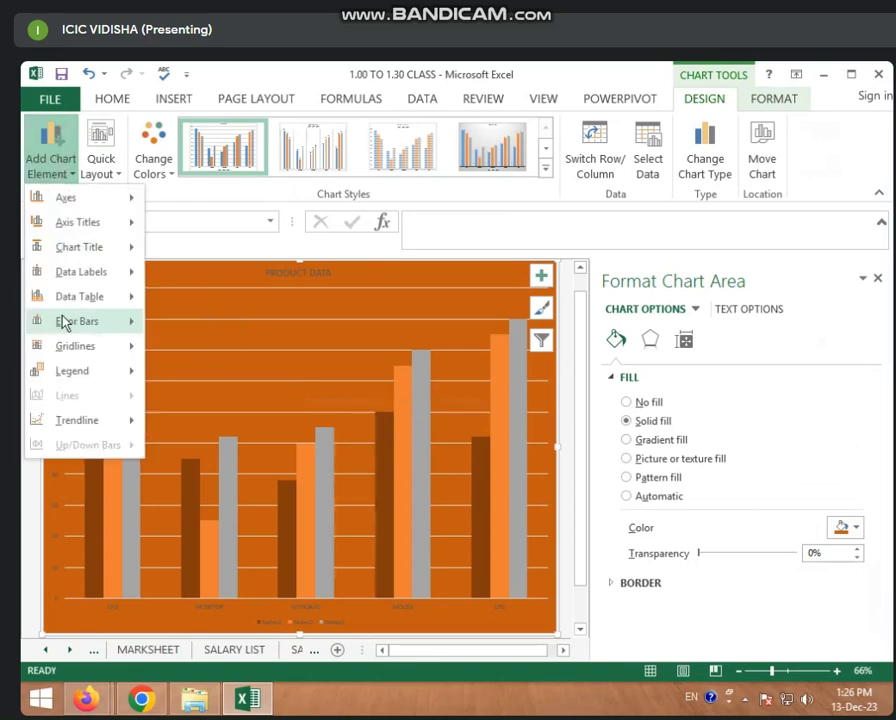
mouse_move(76, 346)
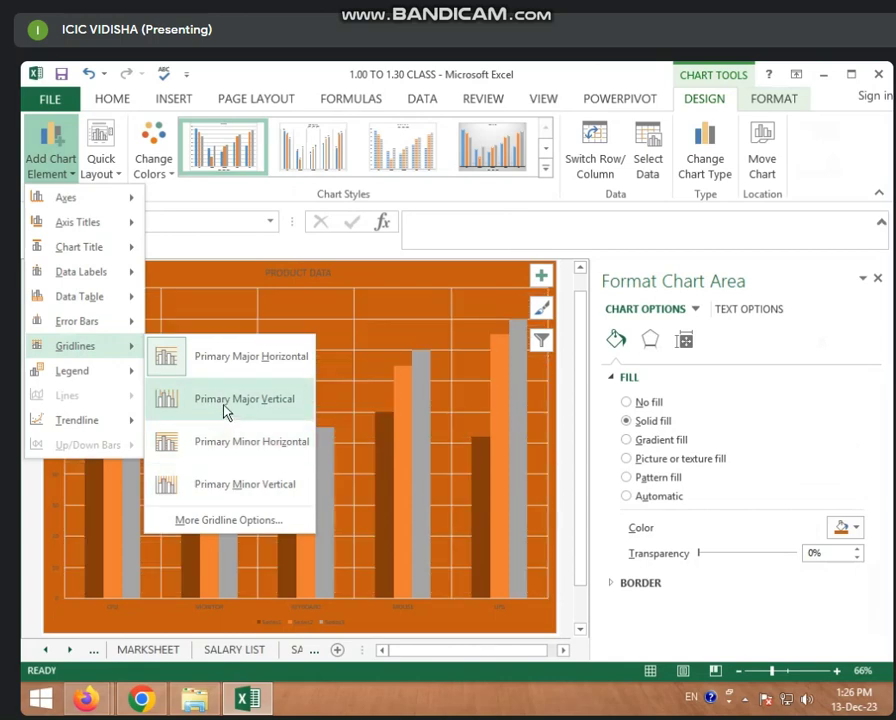
left_click(228, 376)
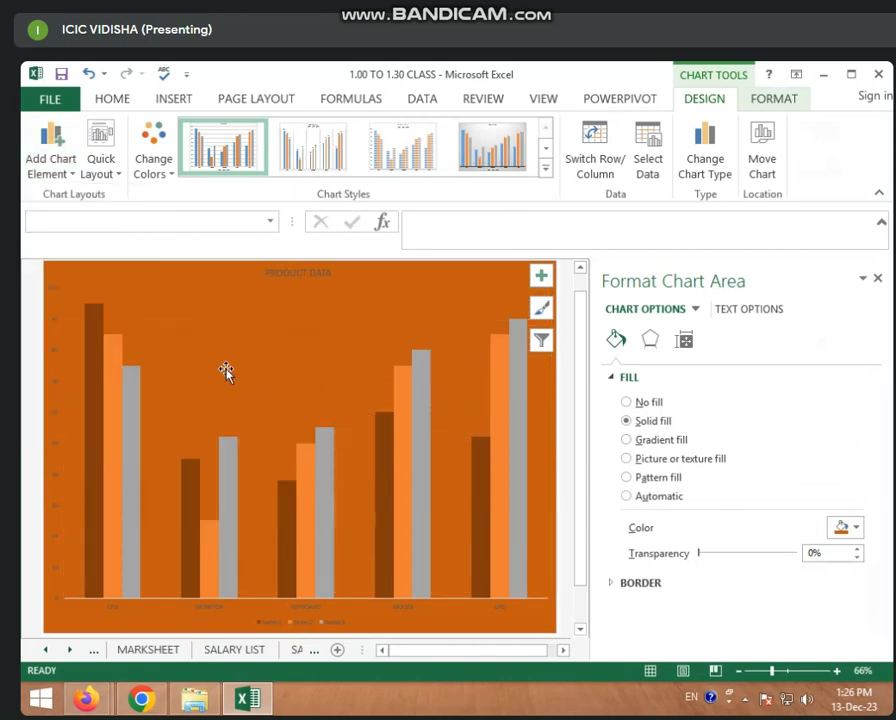